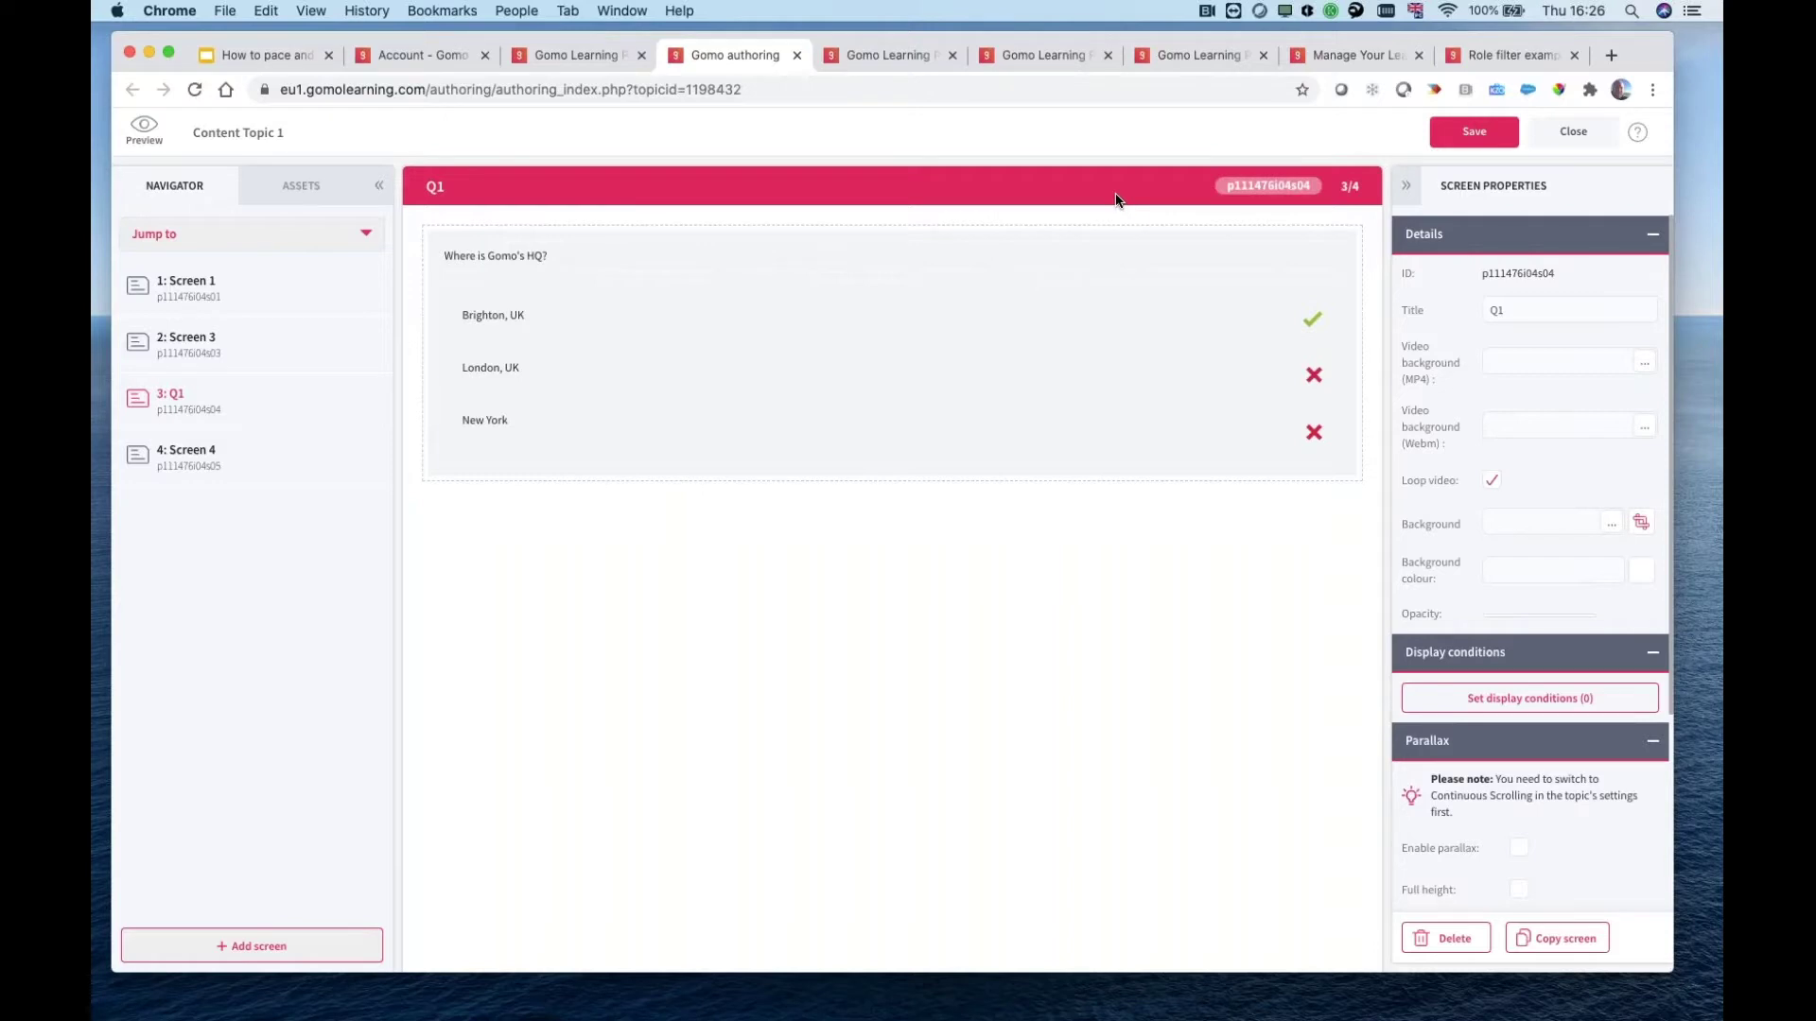
- Add a display condition to screen Q1's Next button: Asset correctness of the Multiple Choice asset Equal True, and apply the navigation settings
scroll(1578, 713, "down", 3)
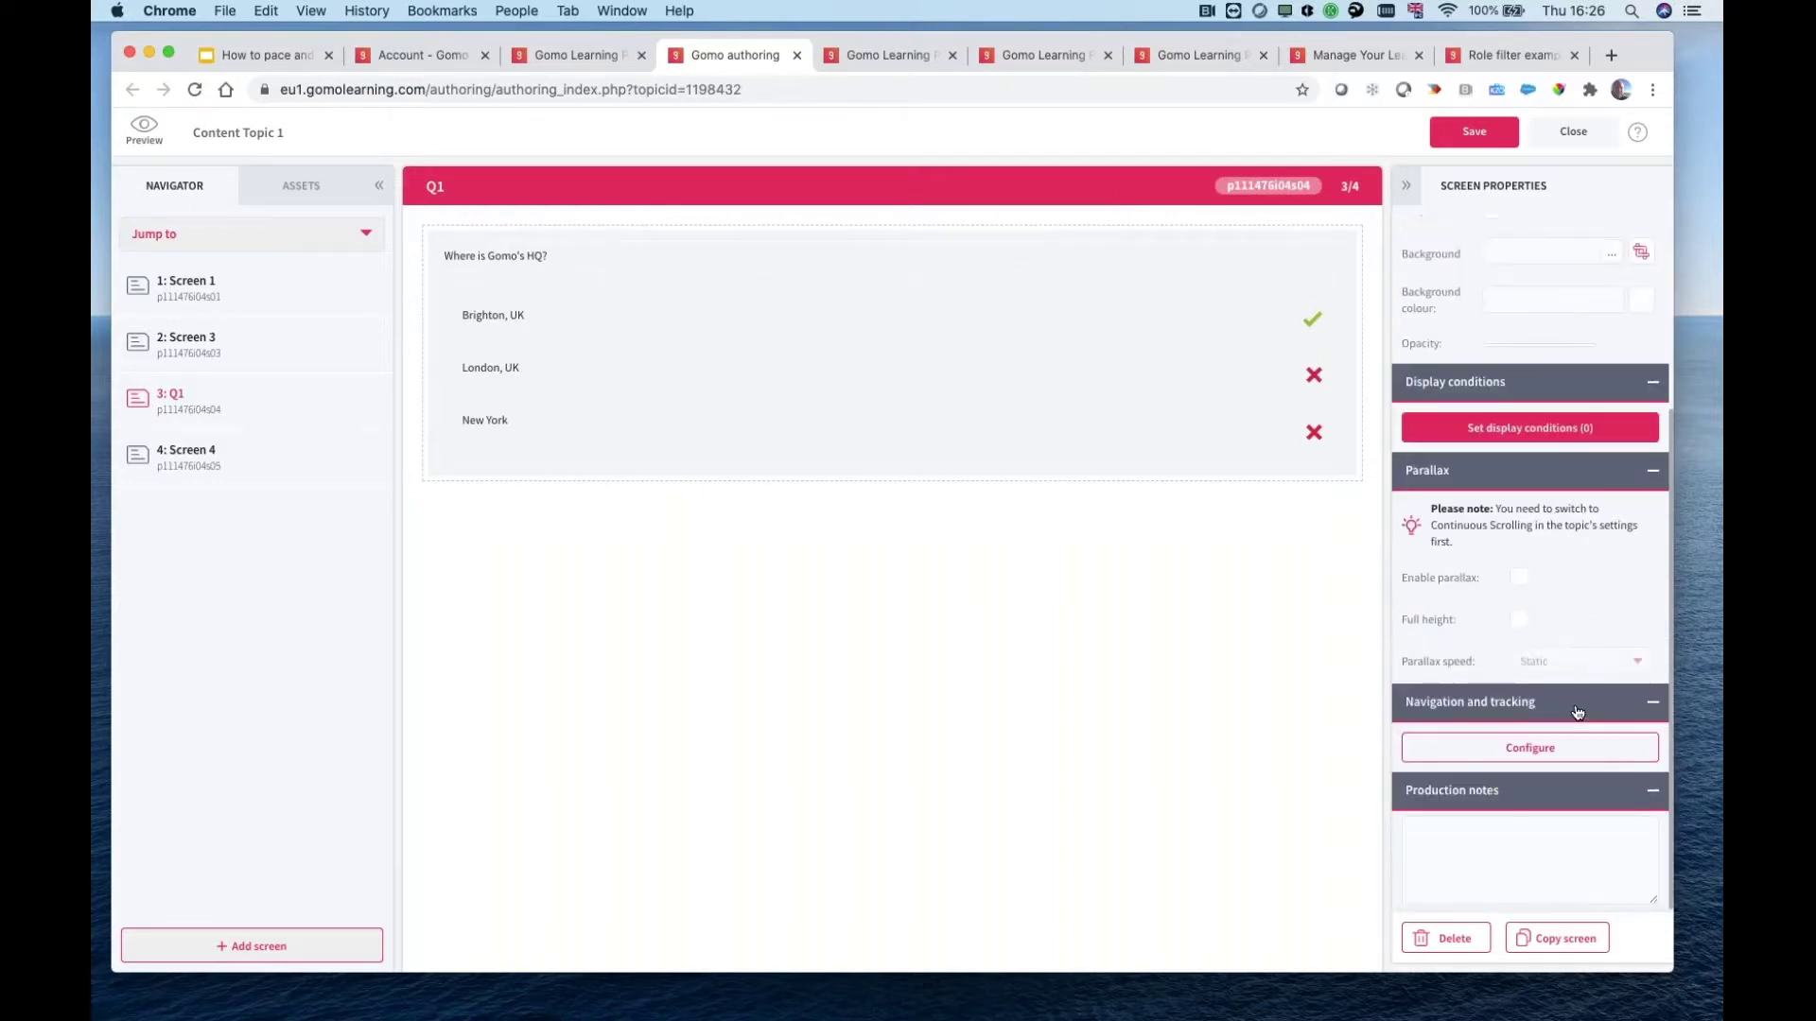
left_click(1552, 757)
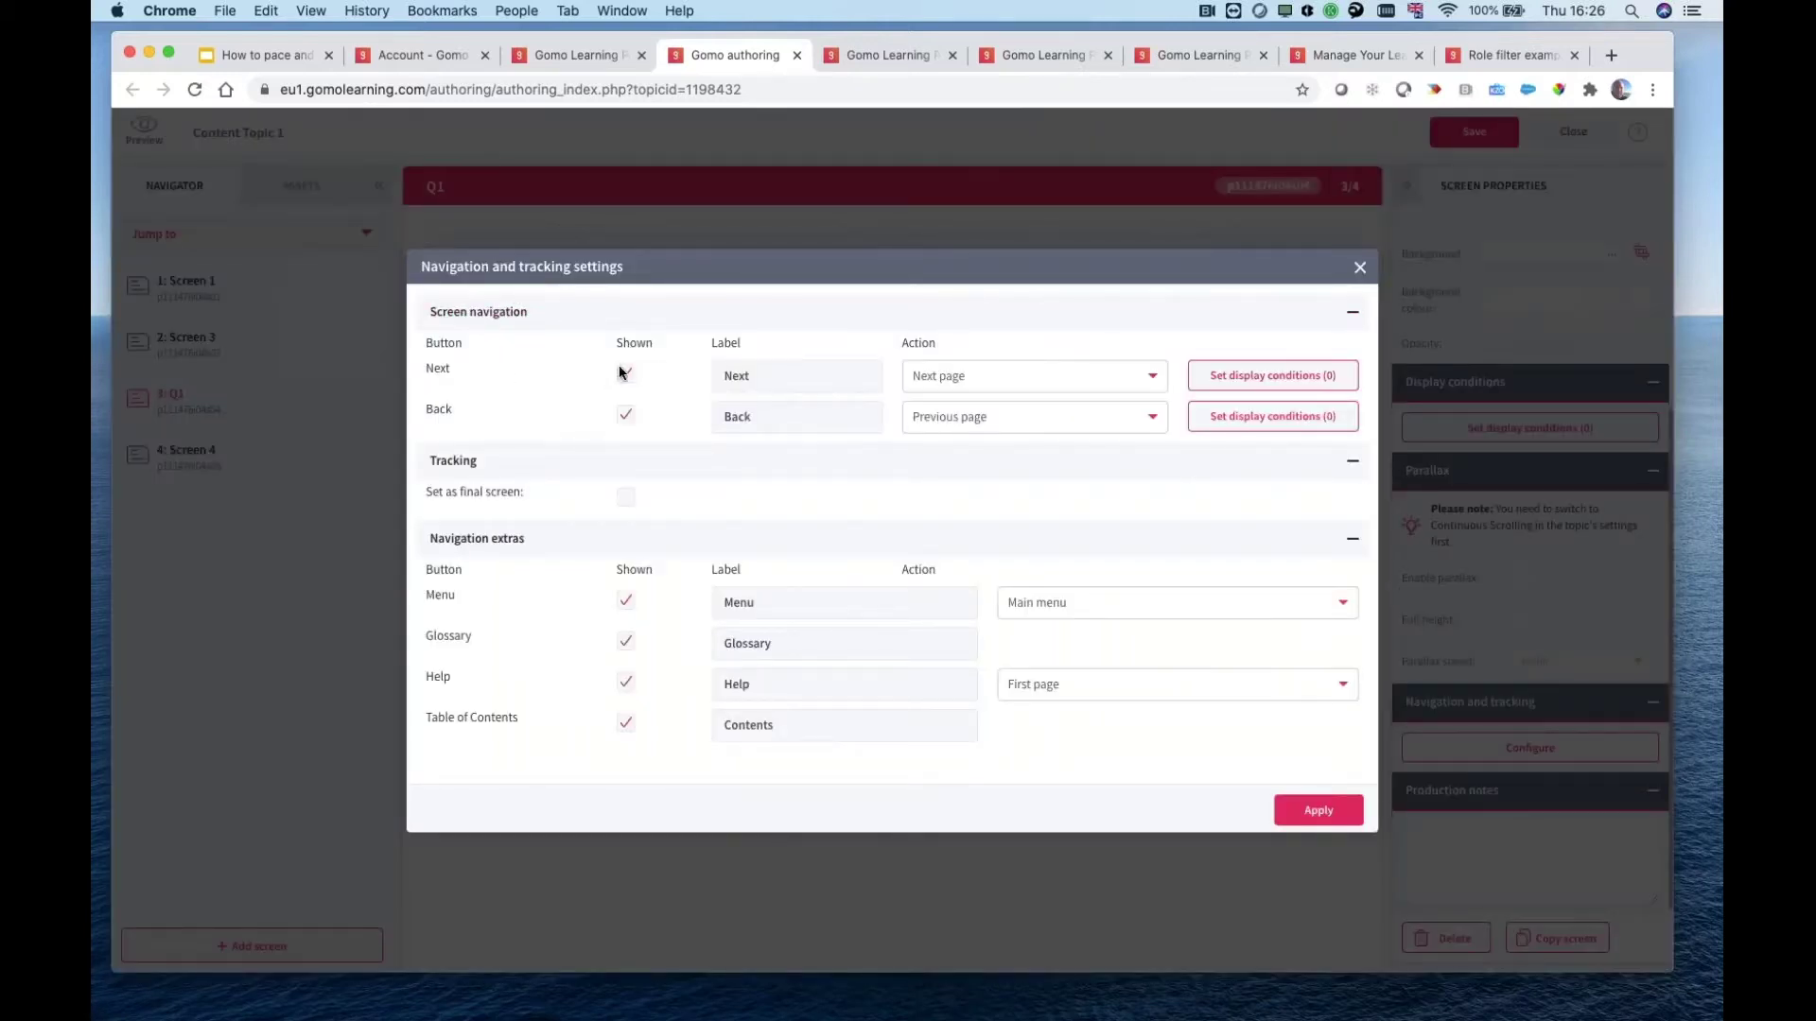
left_click(1228, 378)
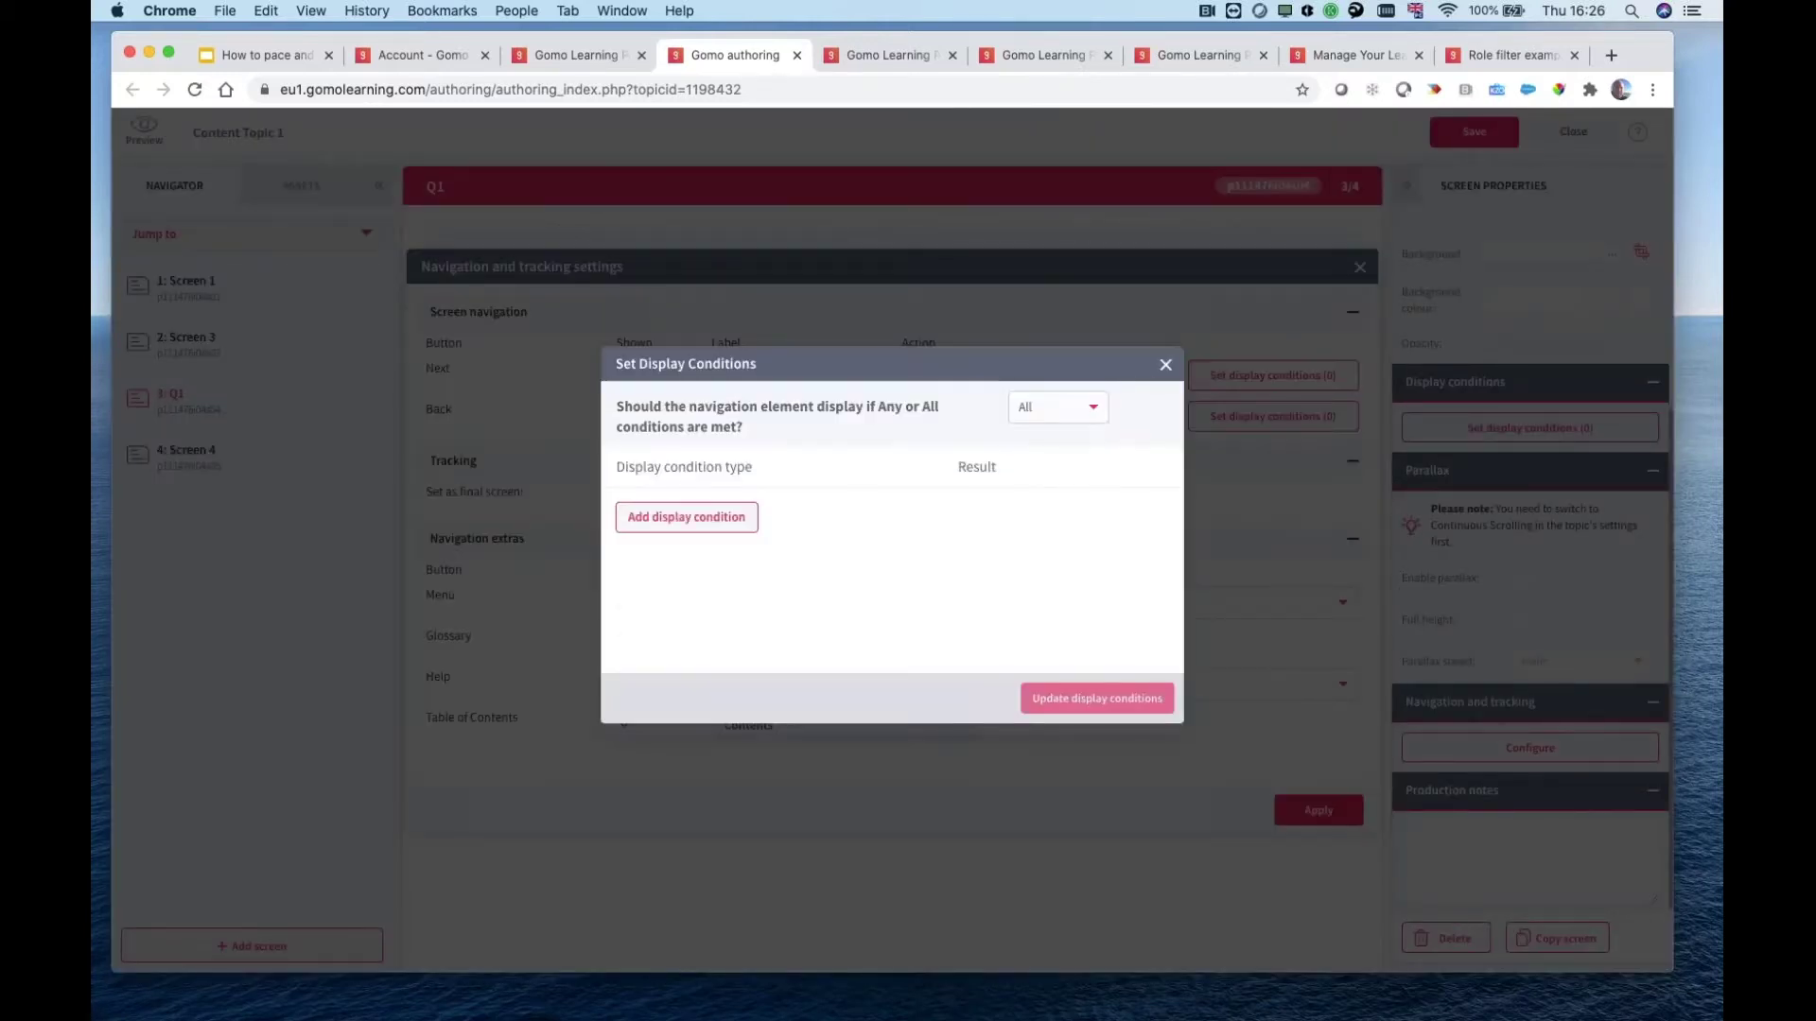
left_click(739, 518)
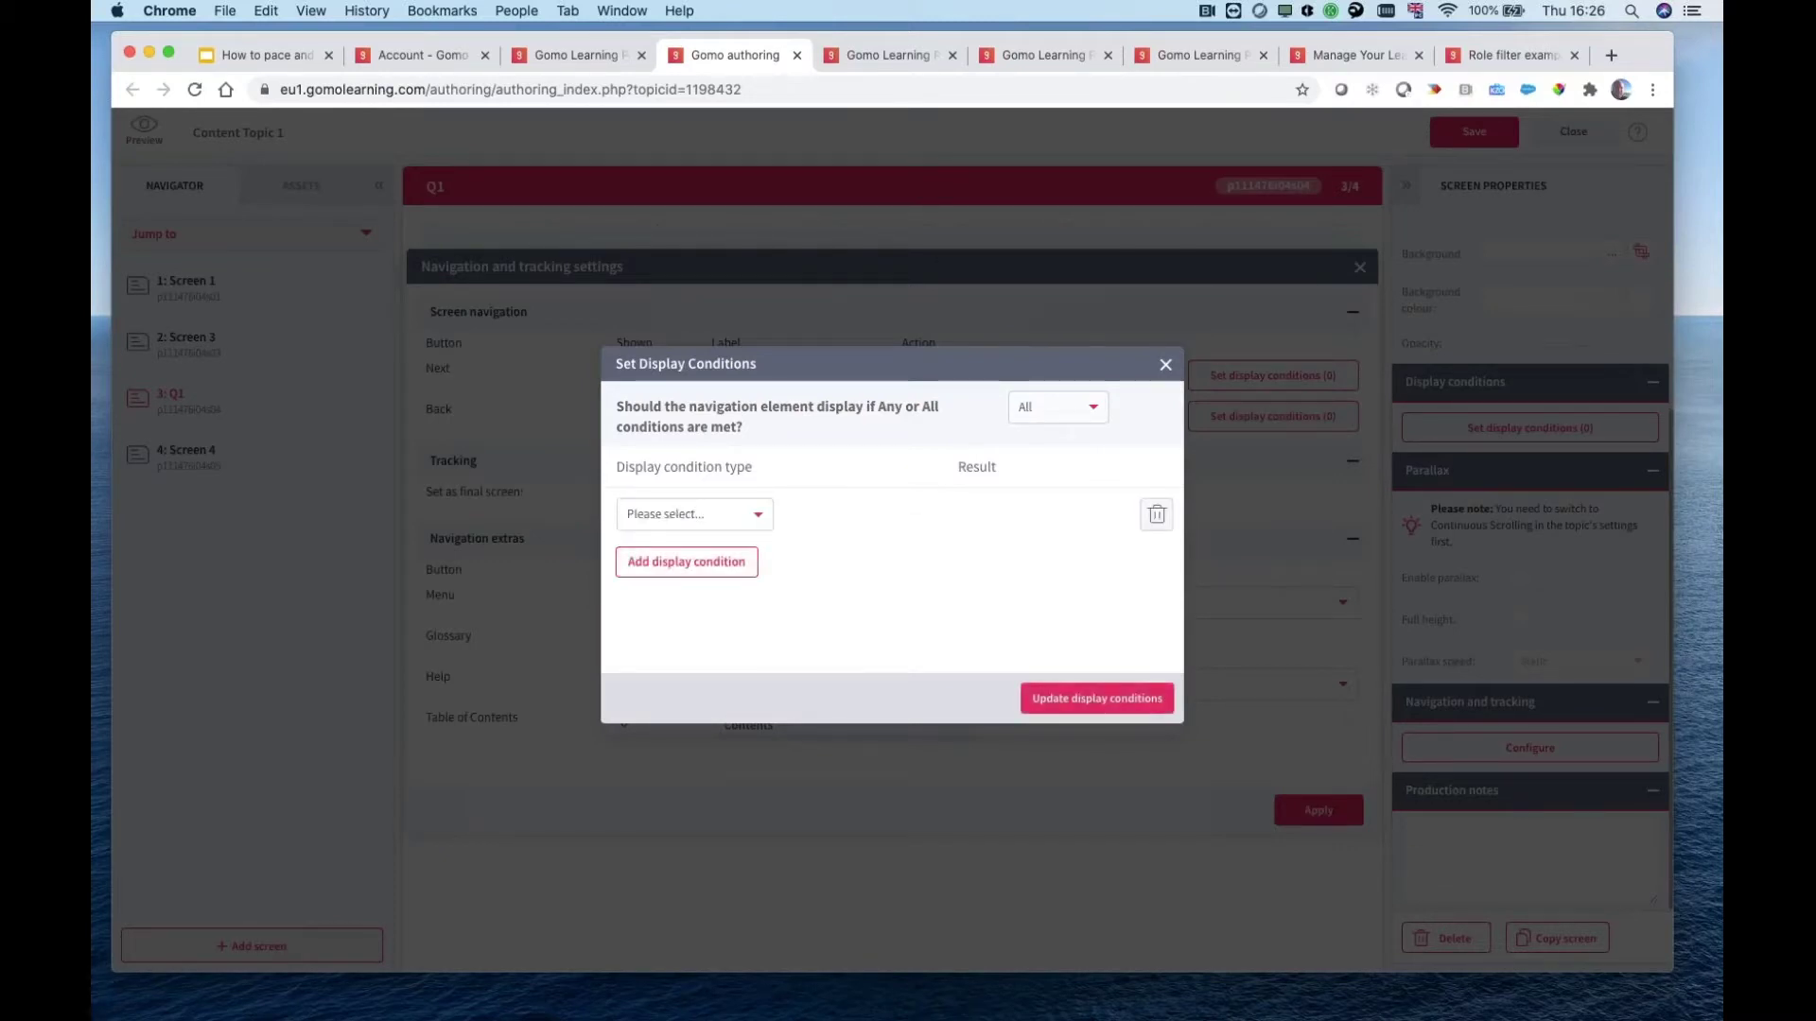
left_click(738, 511)
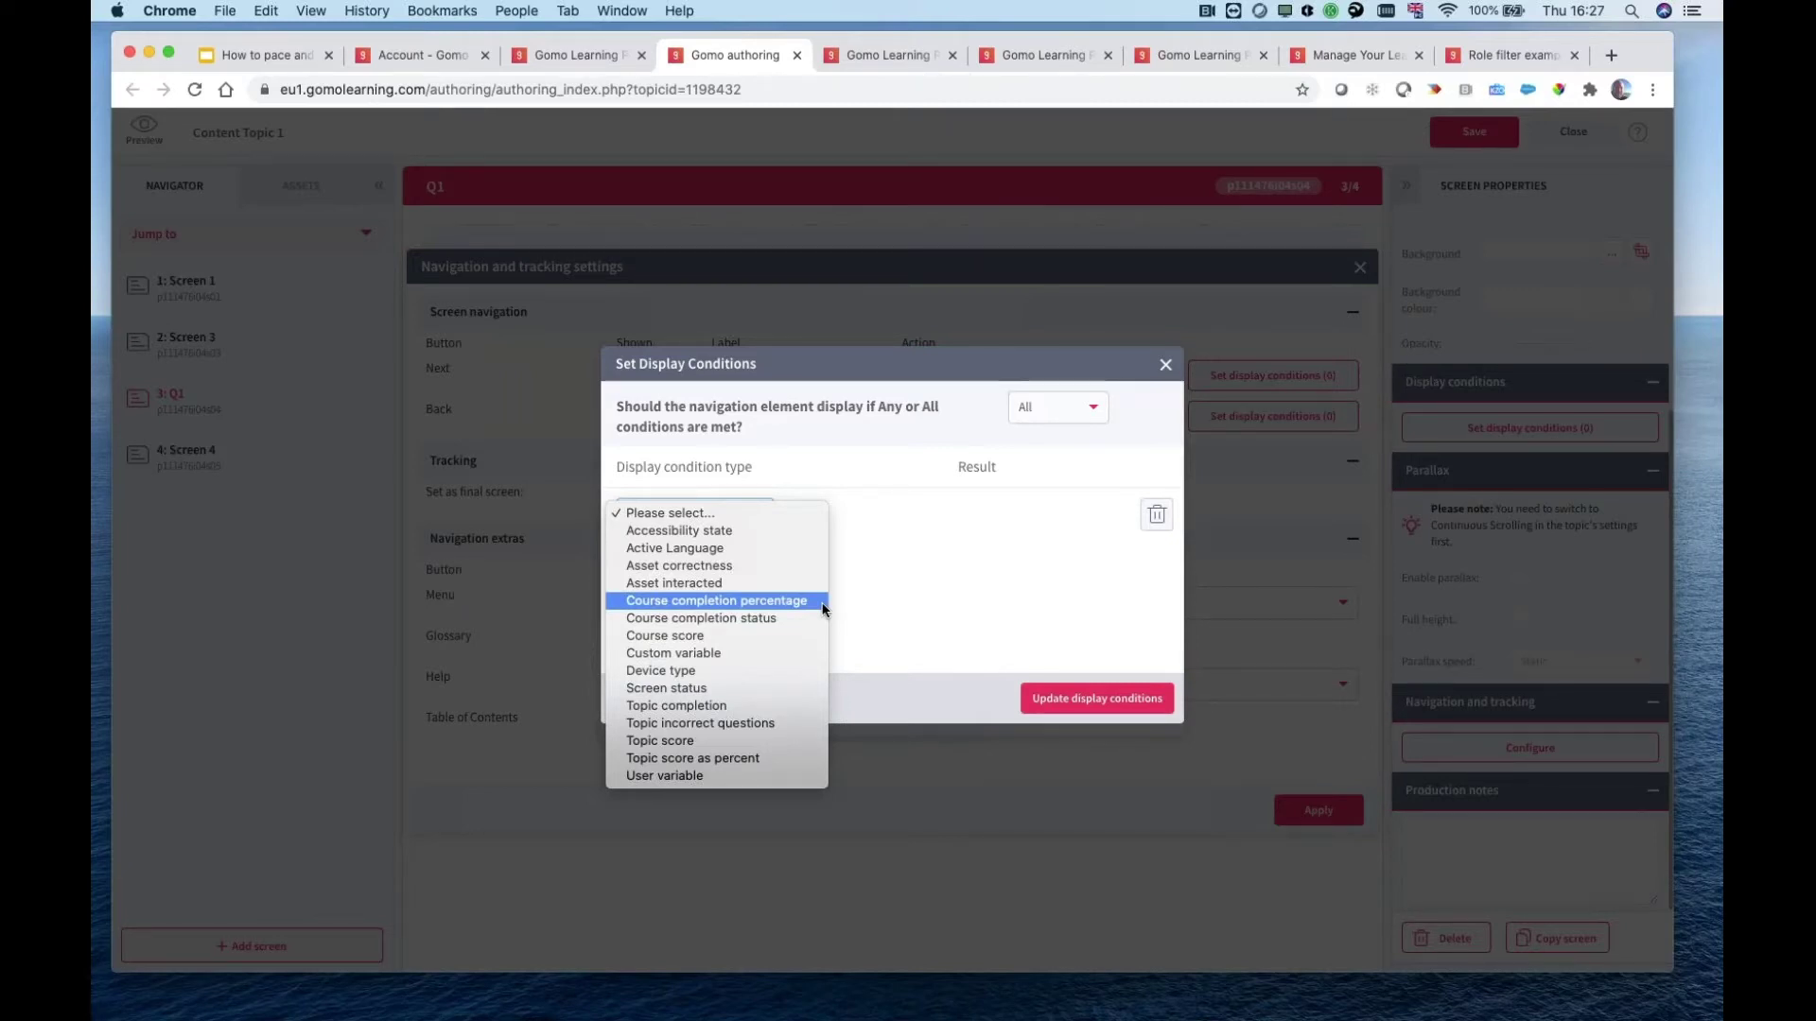
left_click(701, 568)
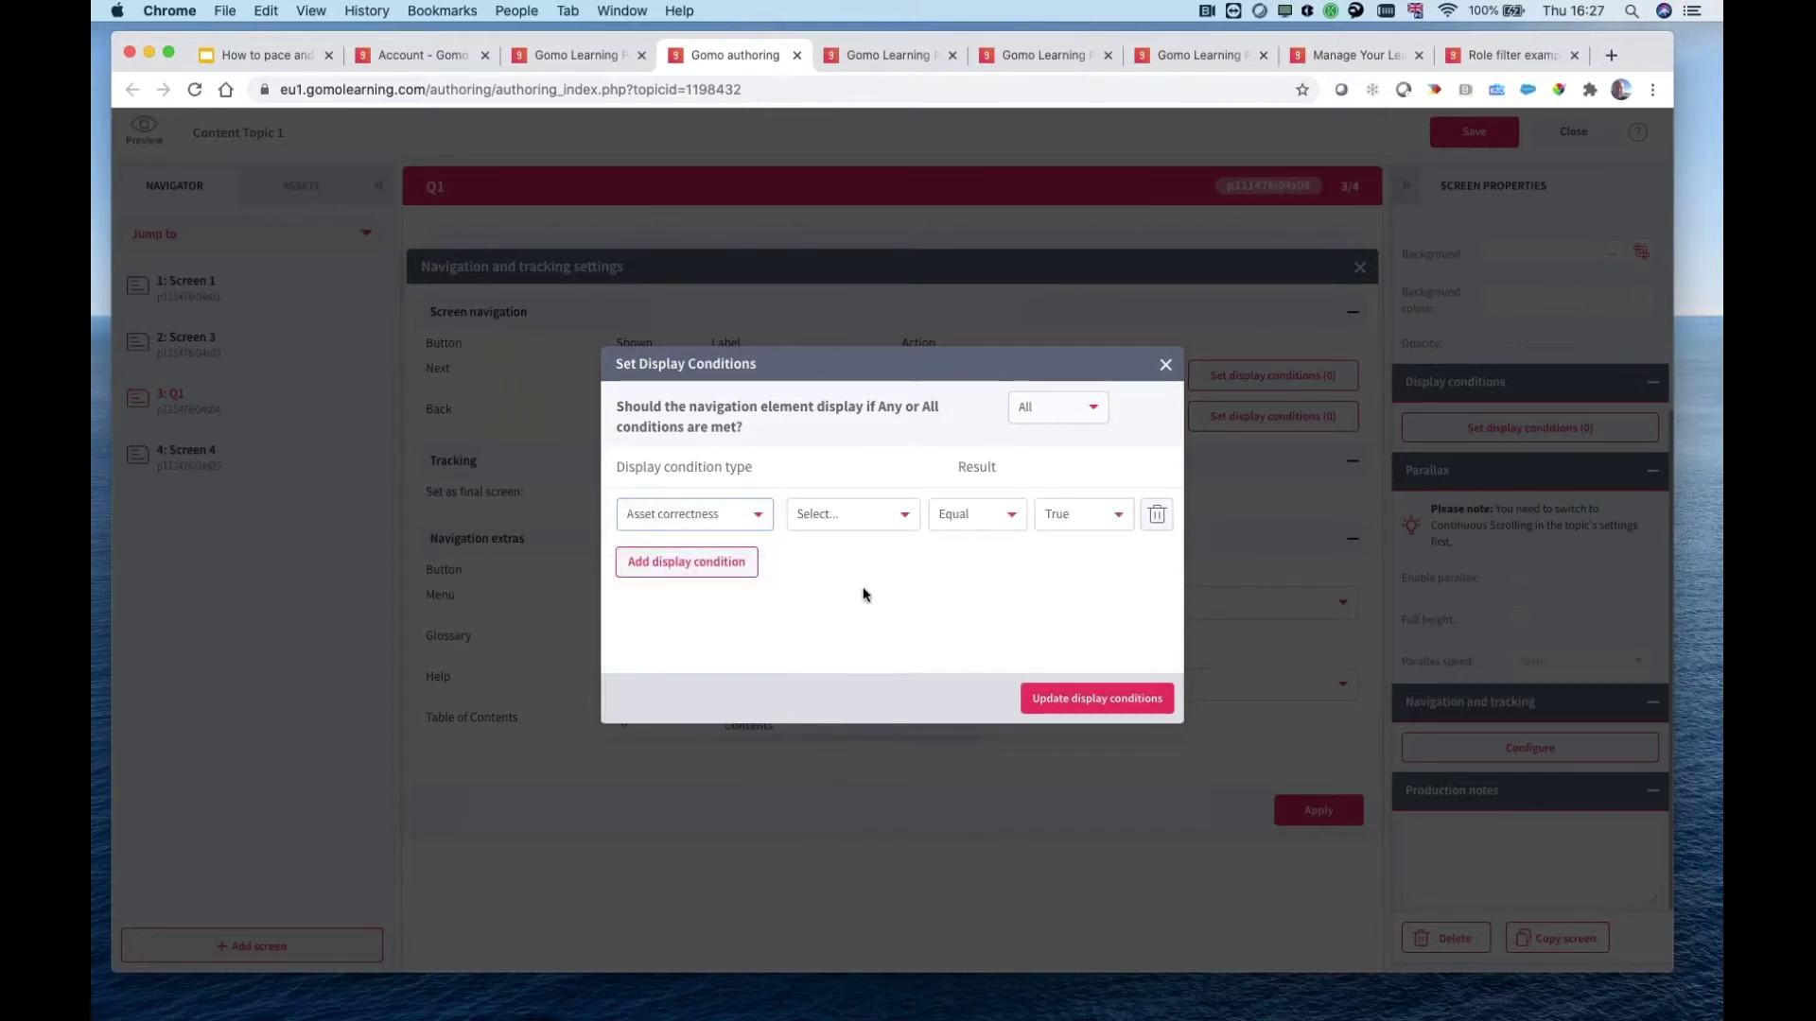
left_click(854, 516)
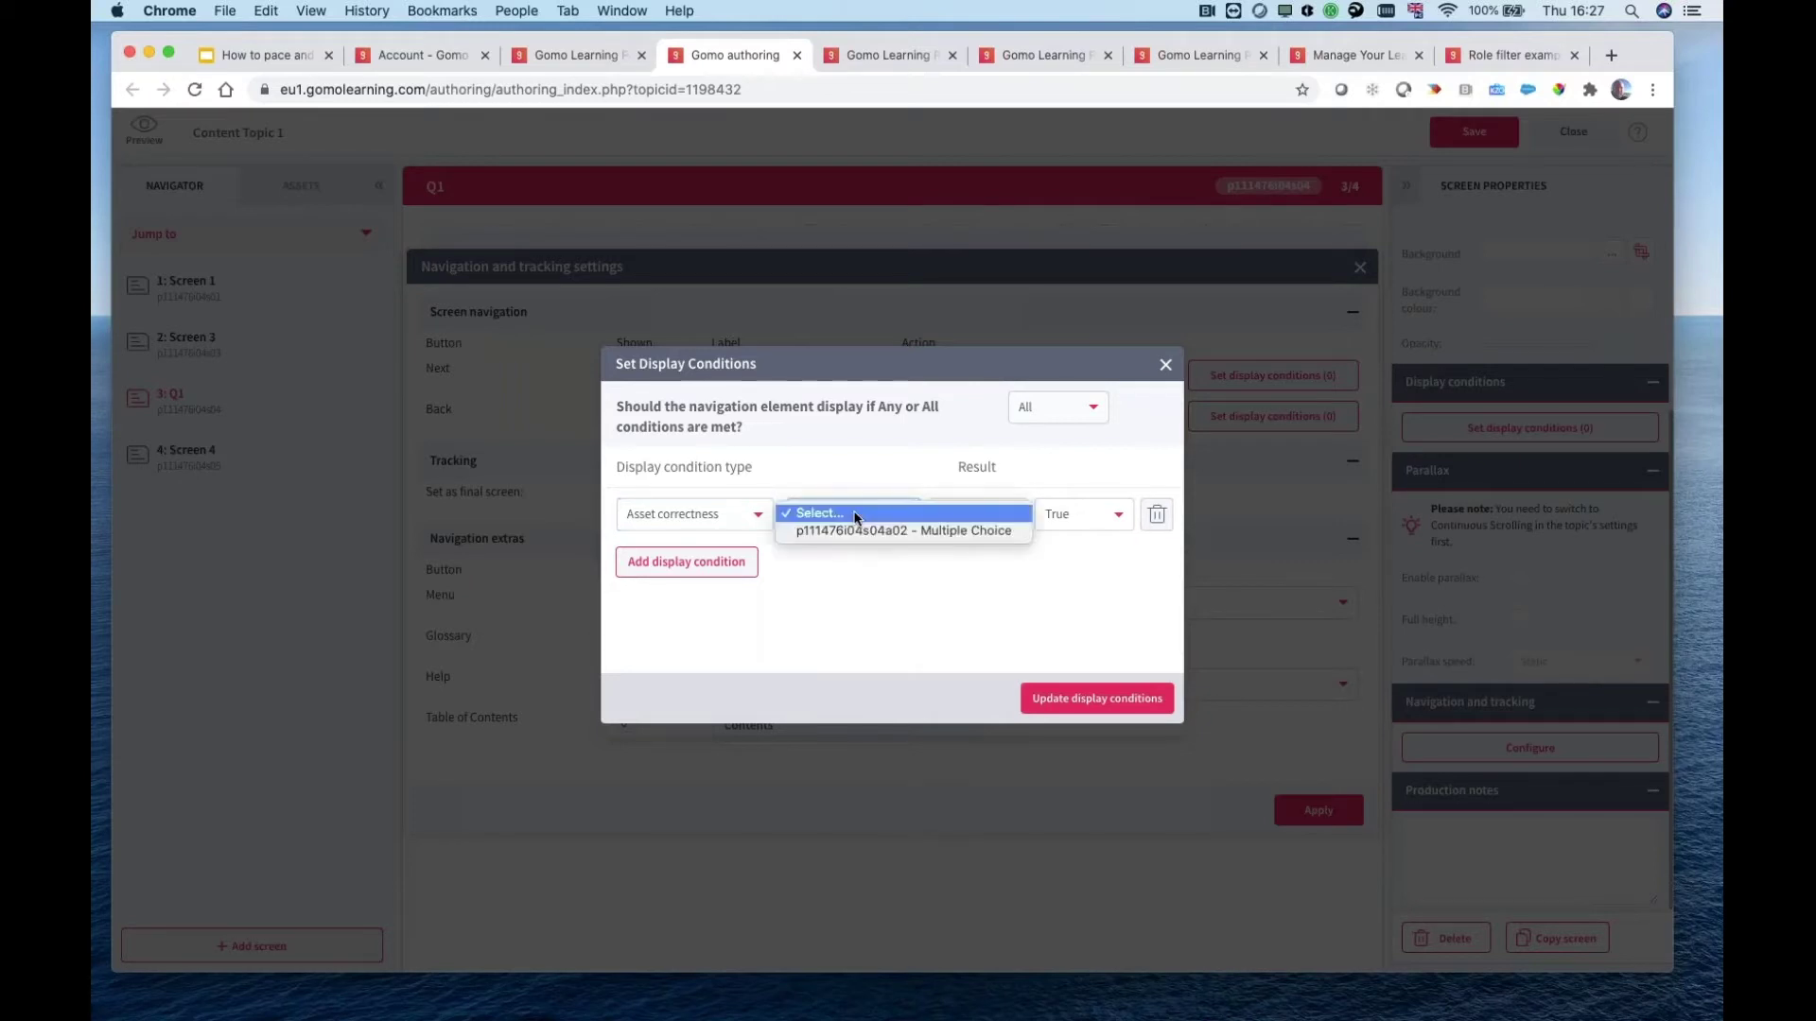
left_click(859, 531)
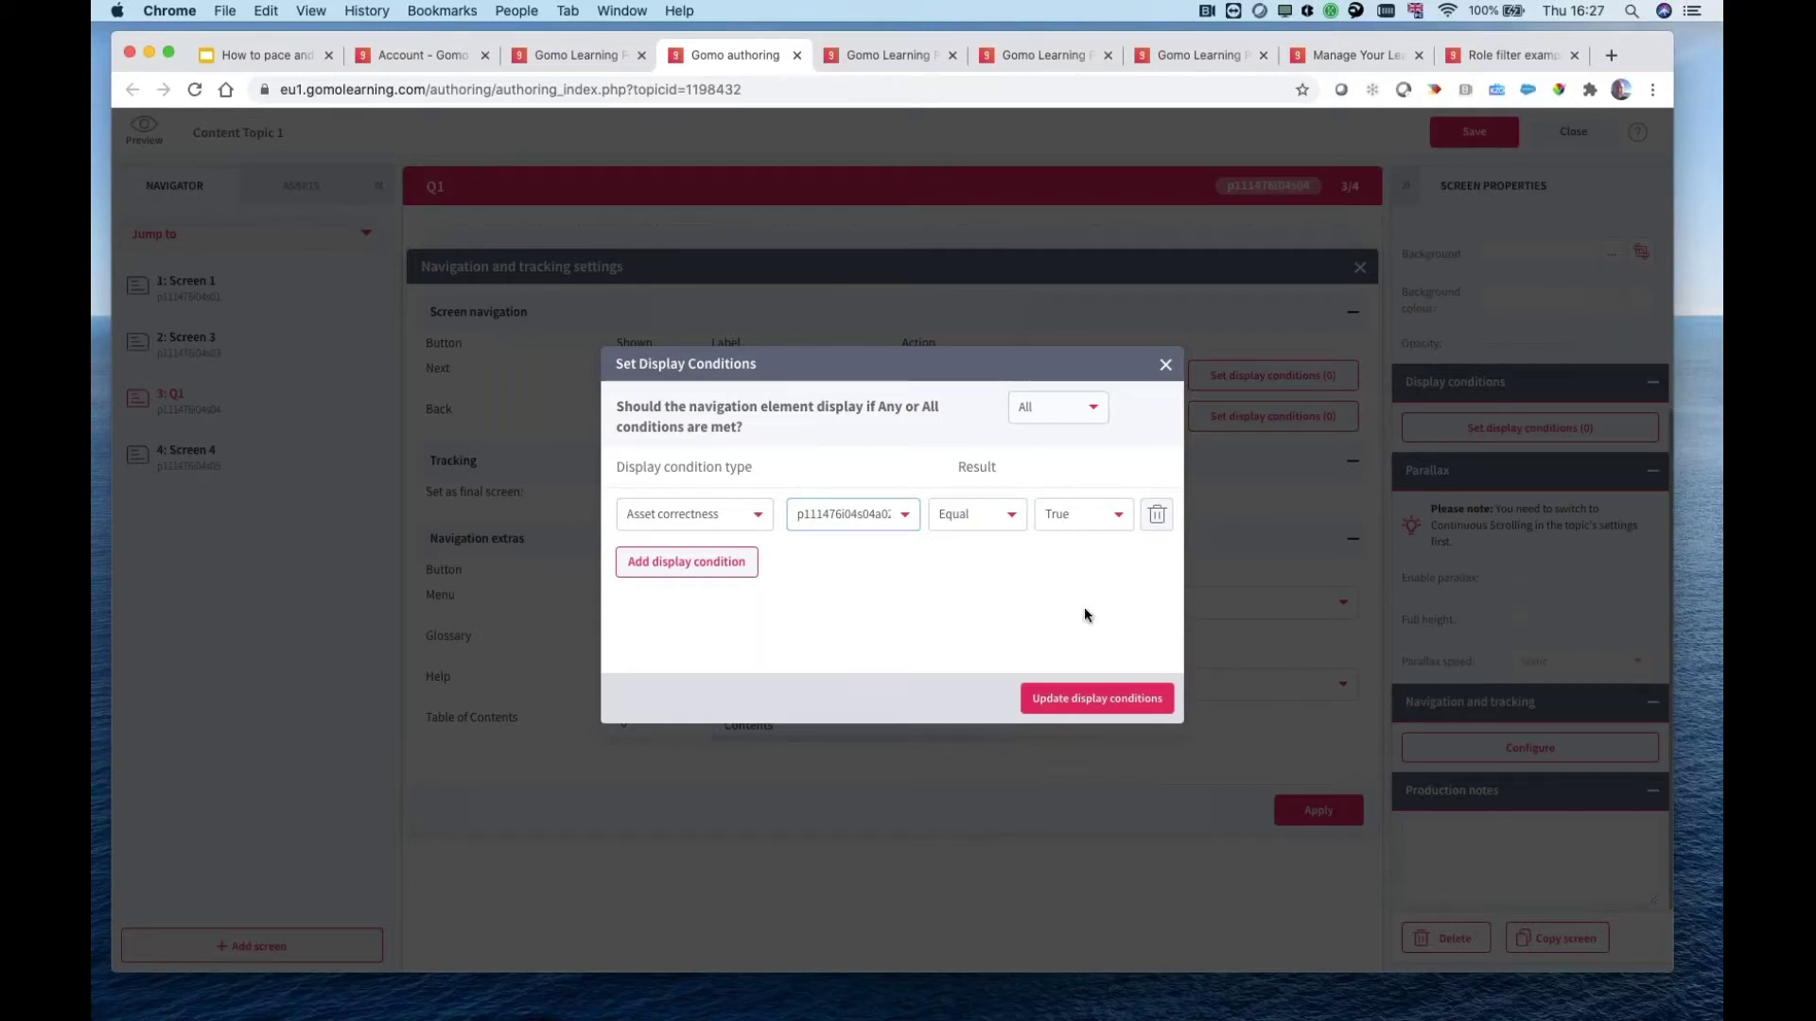
left_click(1084, 710)
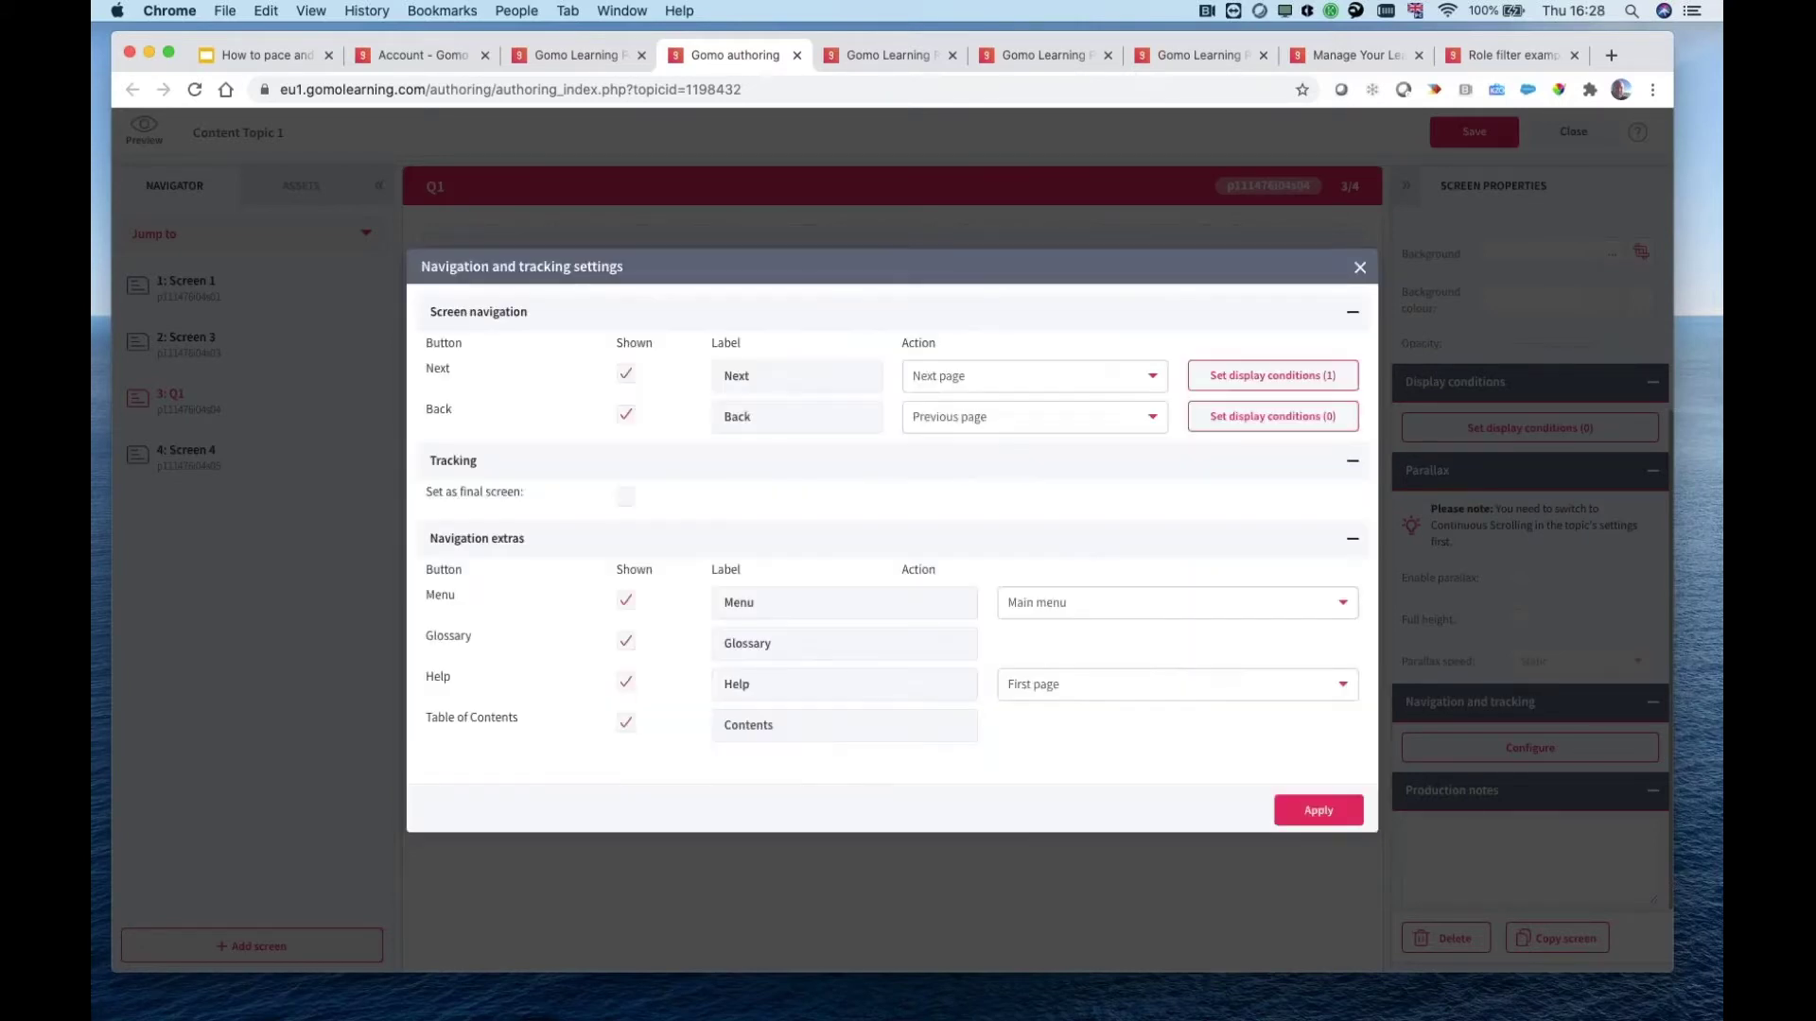
left_click(1311, 800)
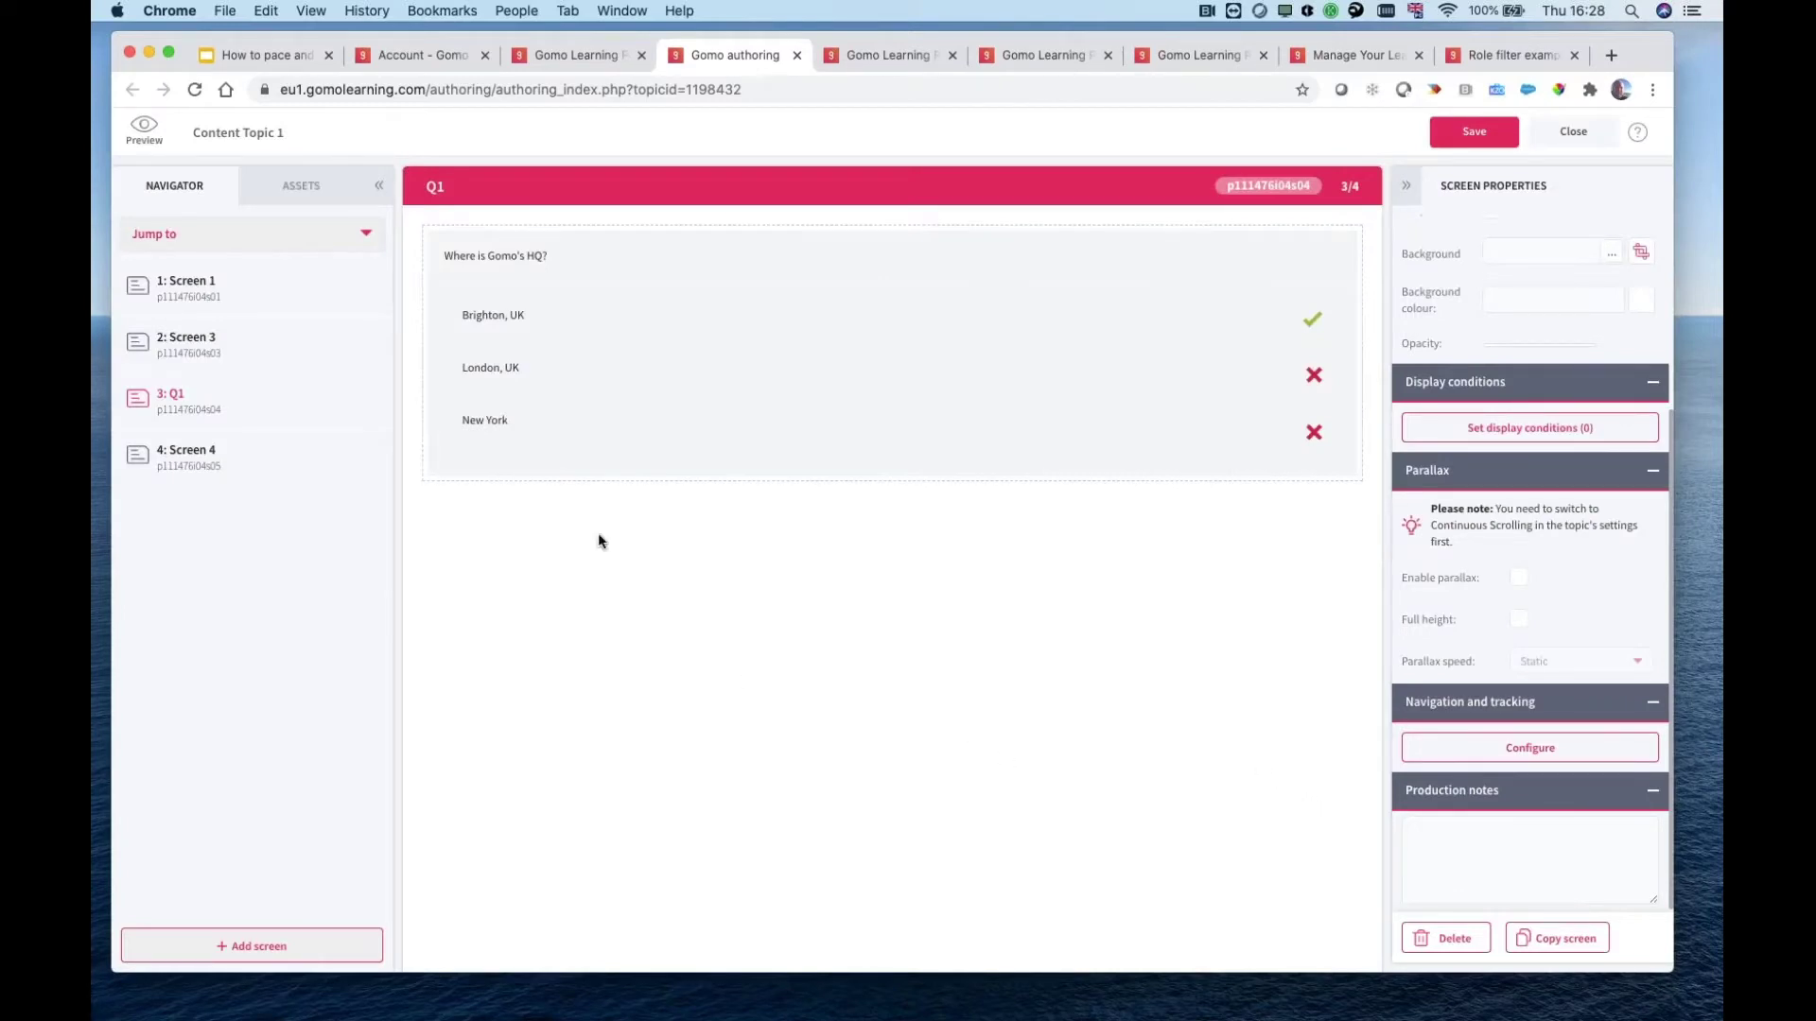
- Add a button asset below the question's answers, centre it and label it "Review"
left_click(305, 188)
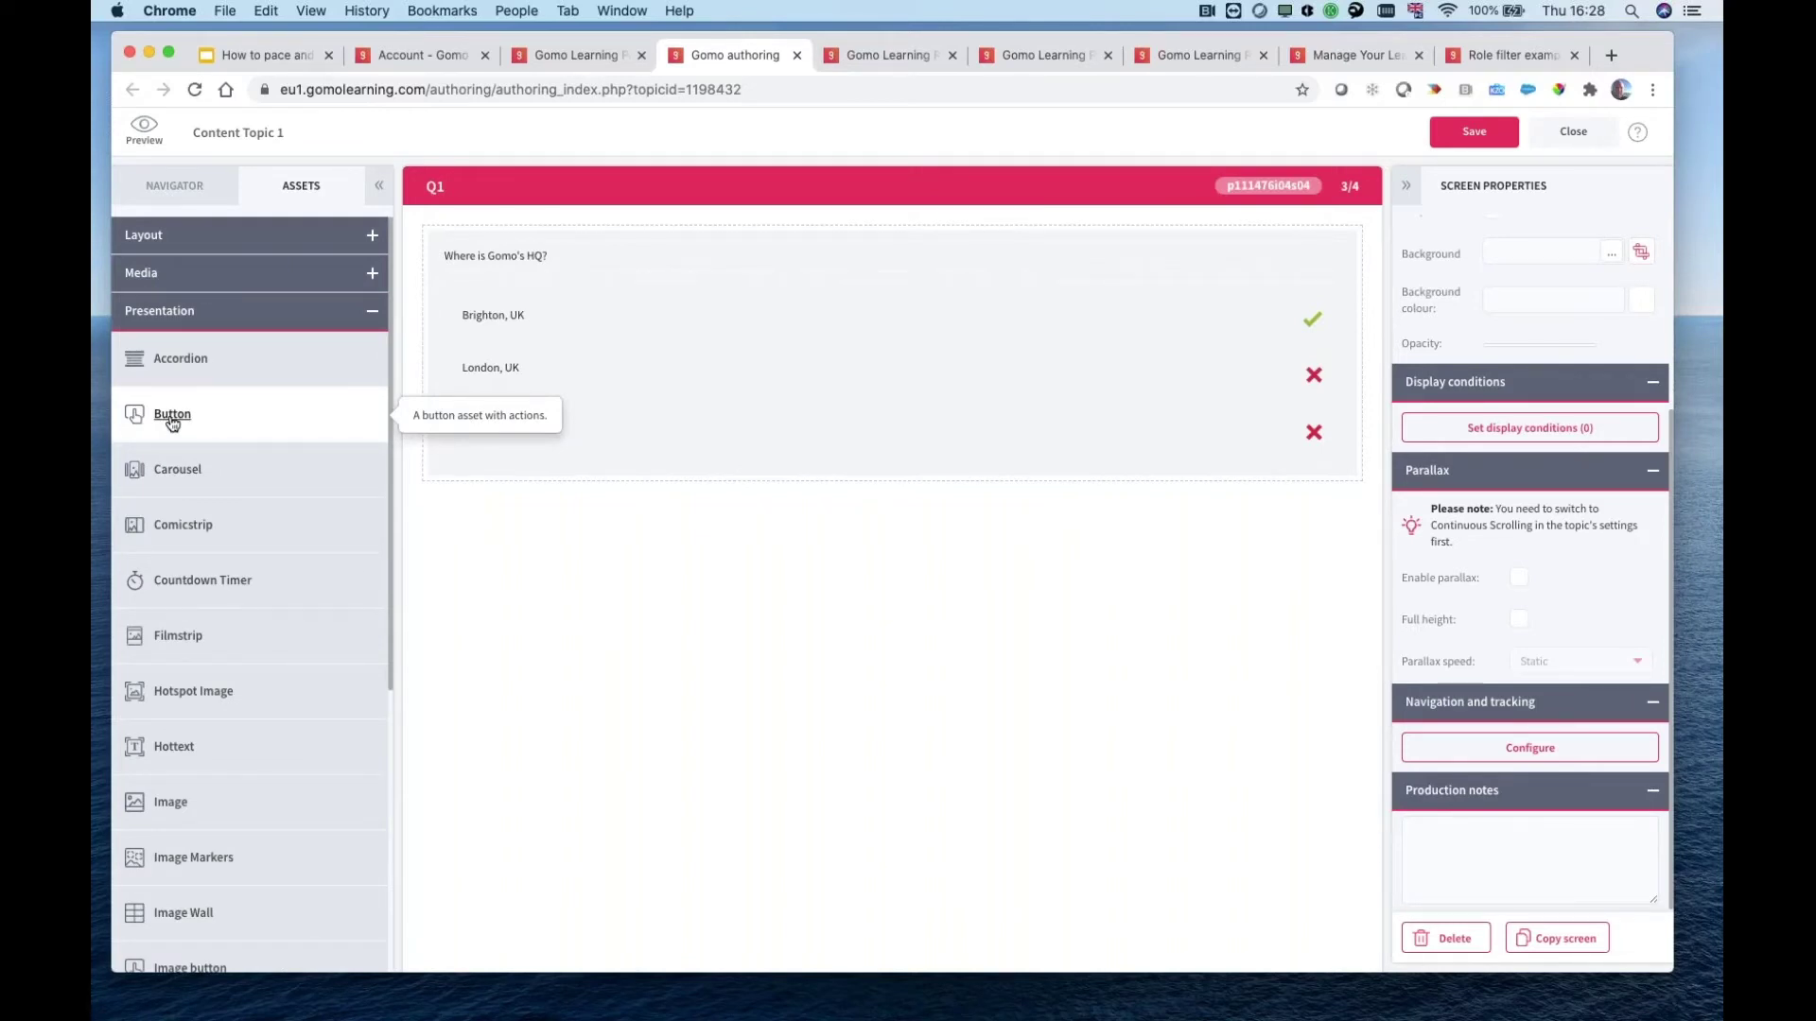
left_click_drag(172, 424, 683, 516)
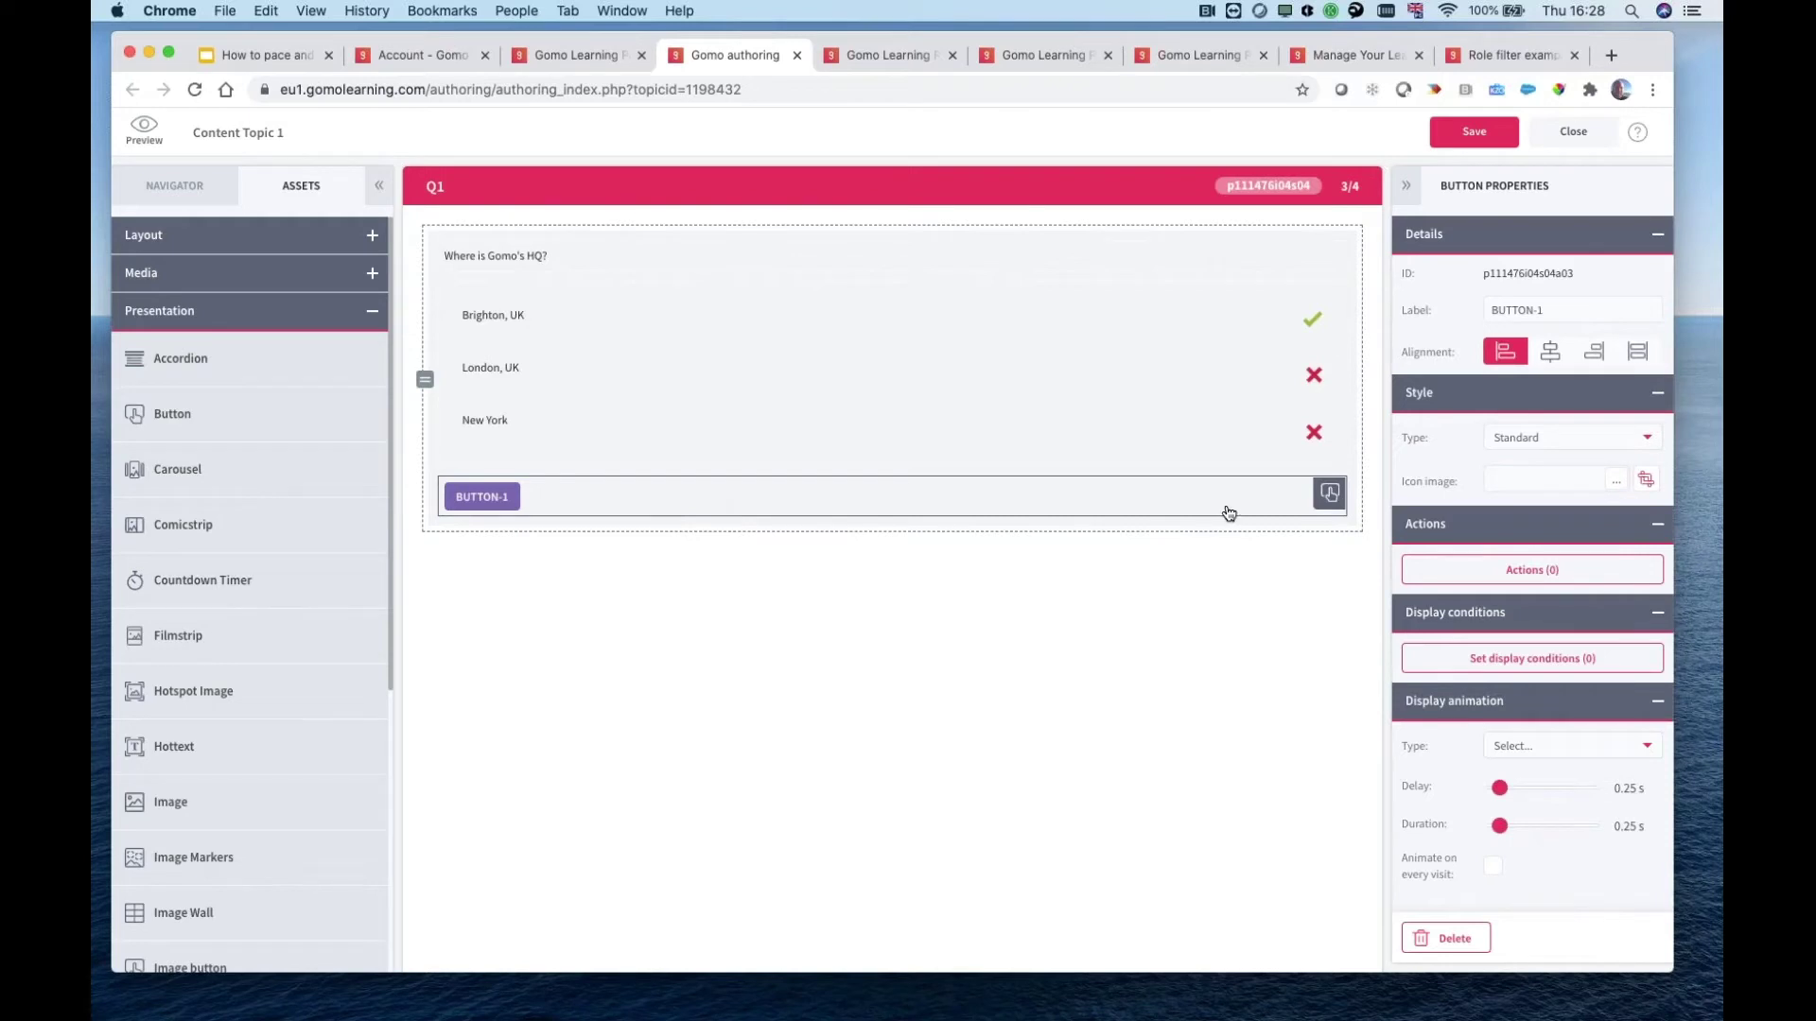
left_click(1541, 352)
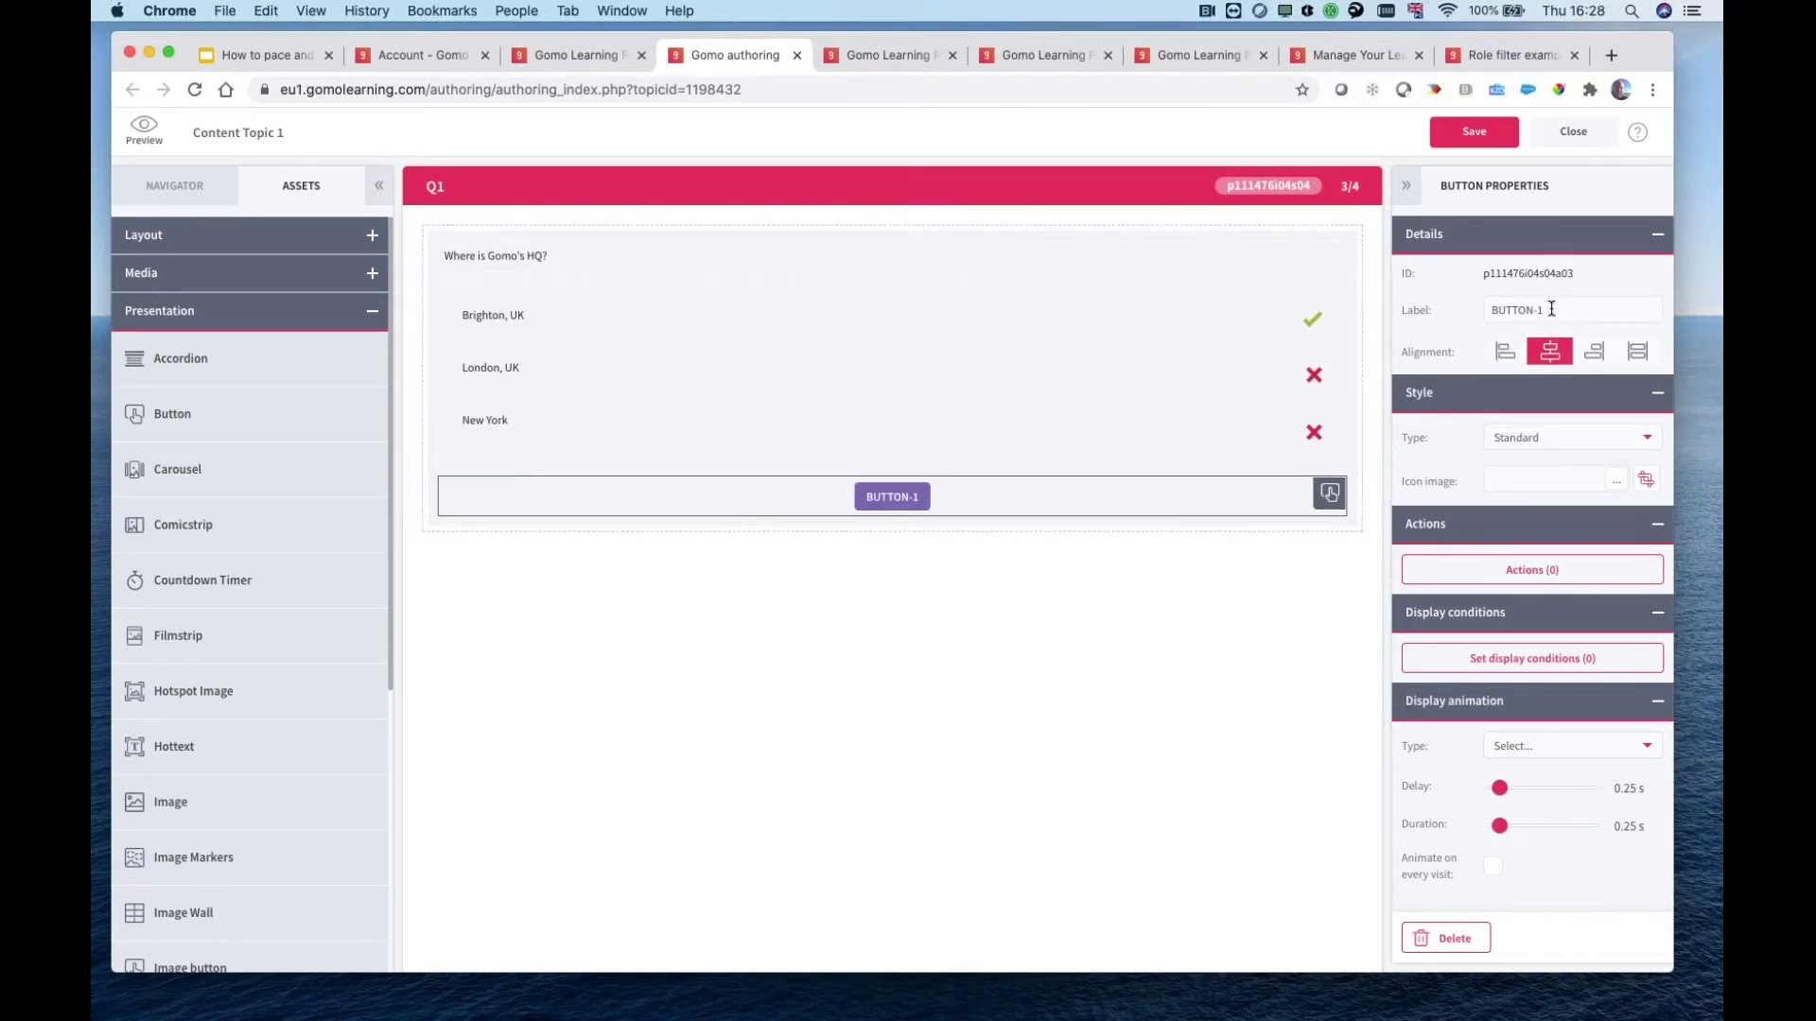
left_click_drag(1552, 309, 1487, 306)
type("Review")
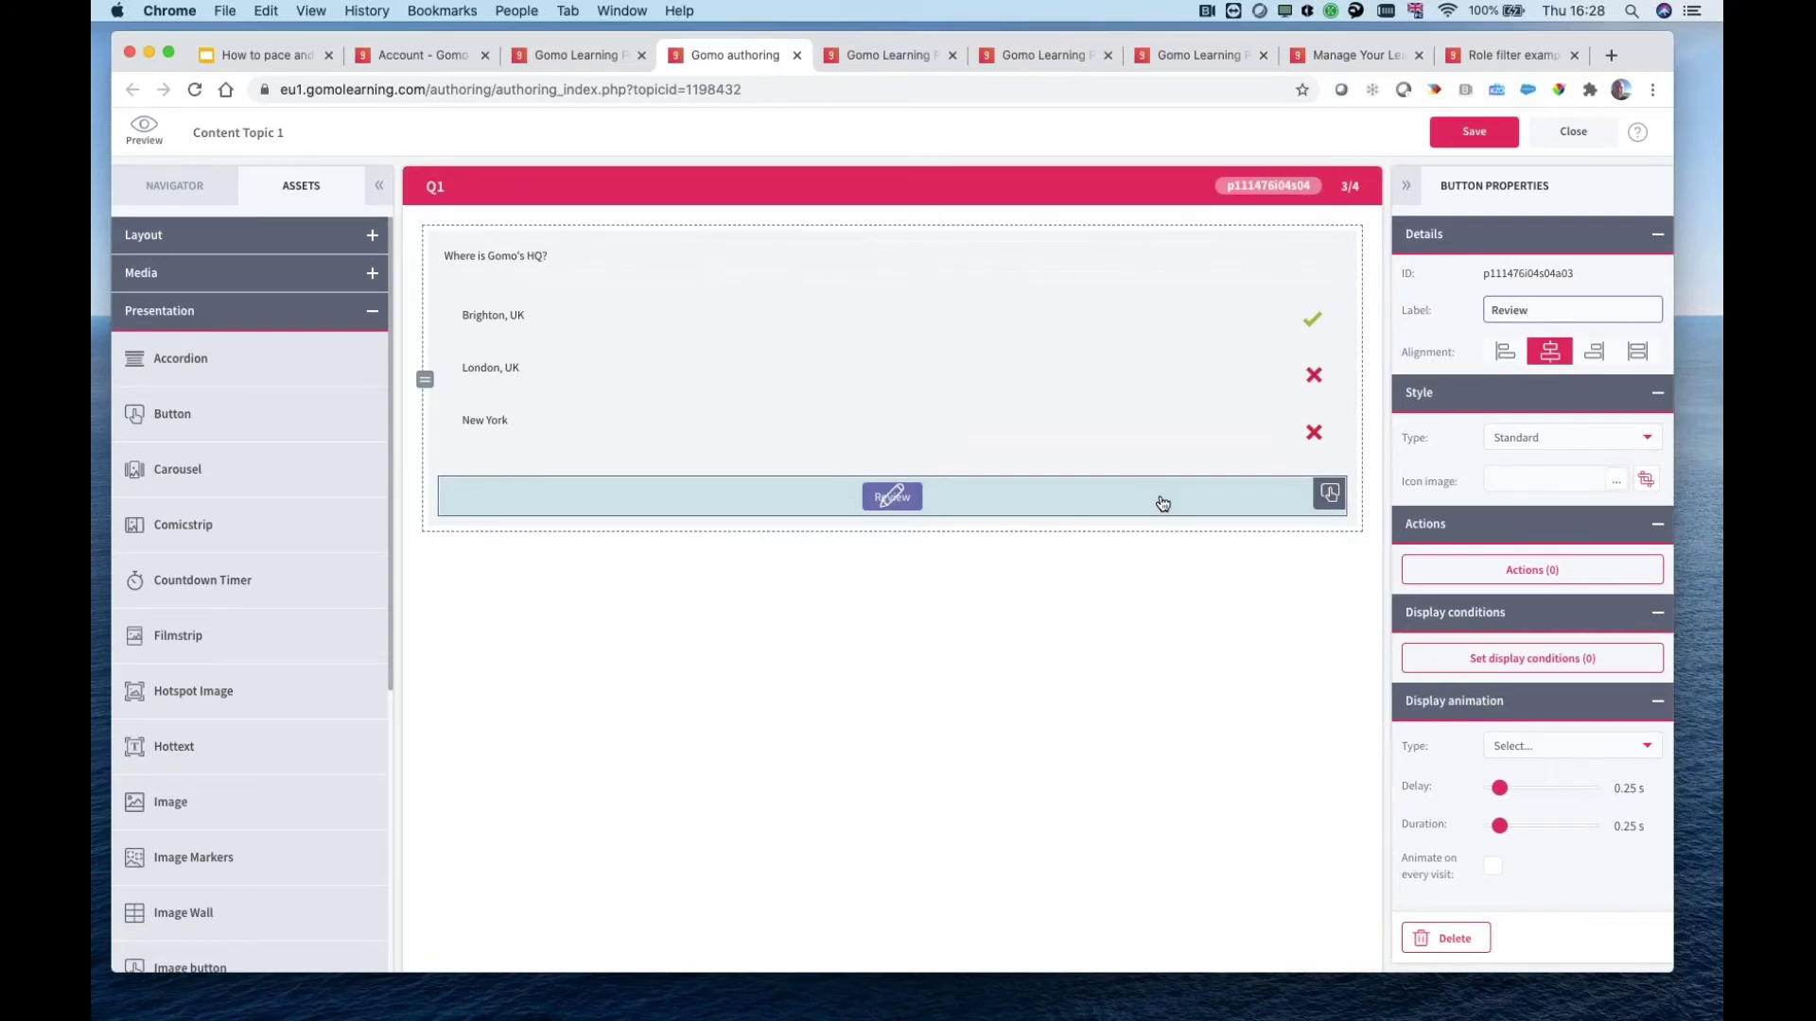
- Give the Review button a "Link to screen" action that leads to Content Topic 3
left_click(1514, 572)
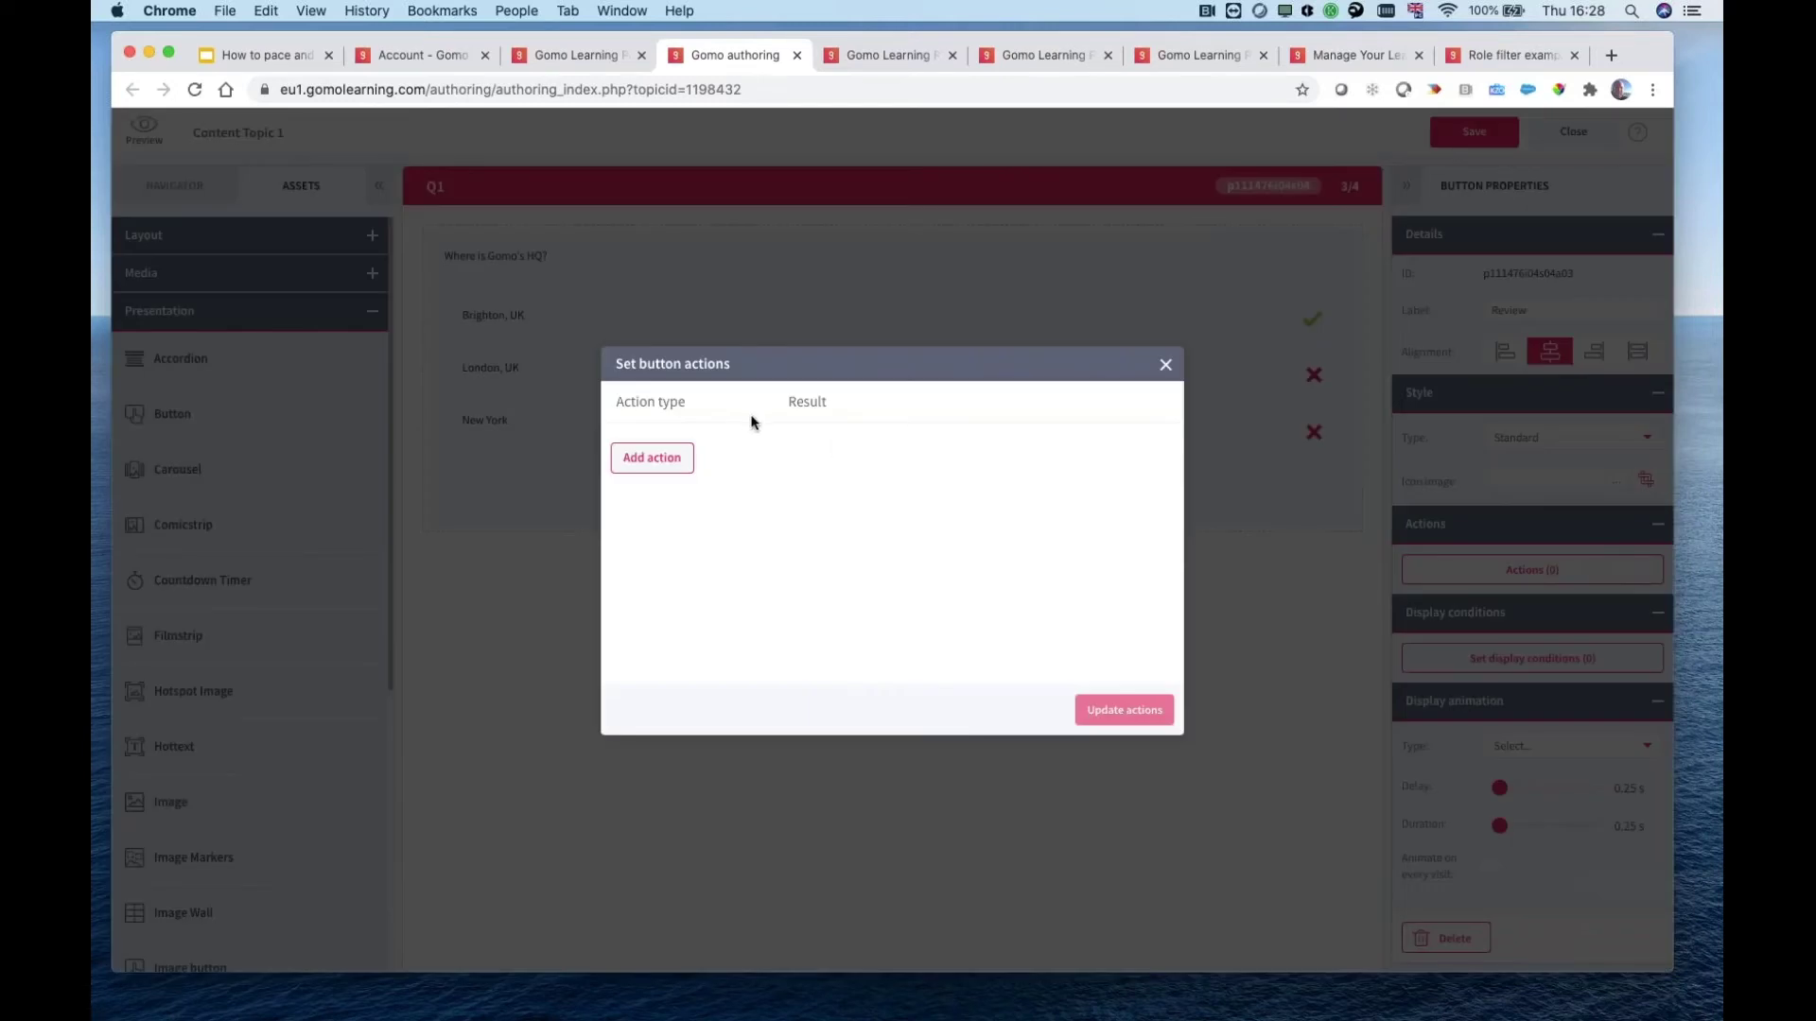
left_click(652, 457)
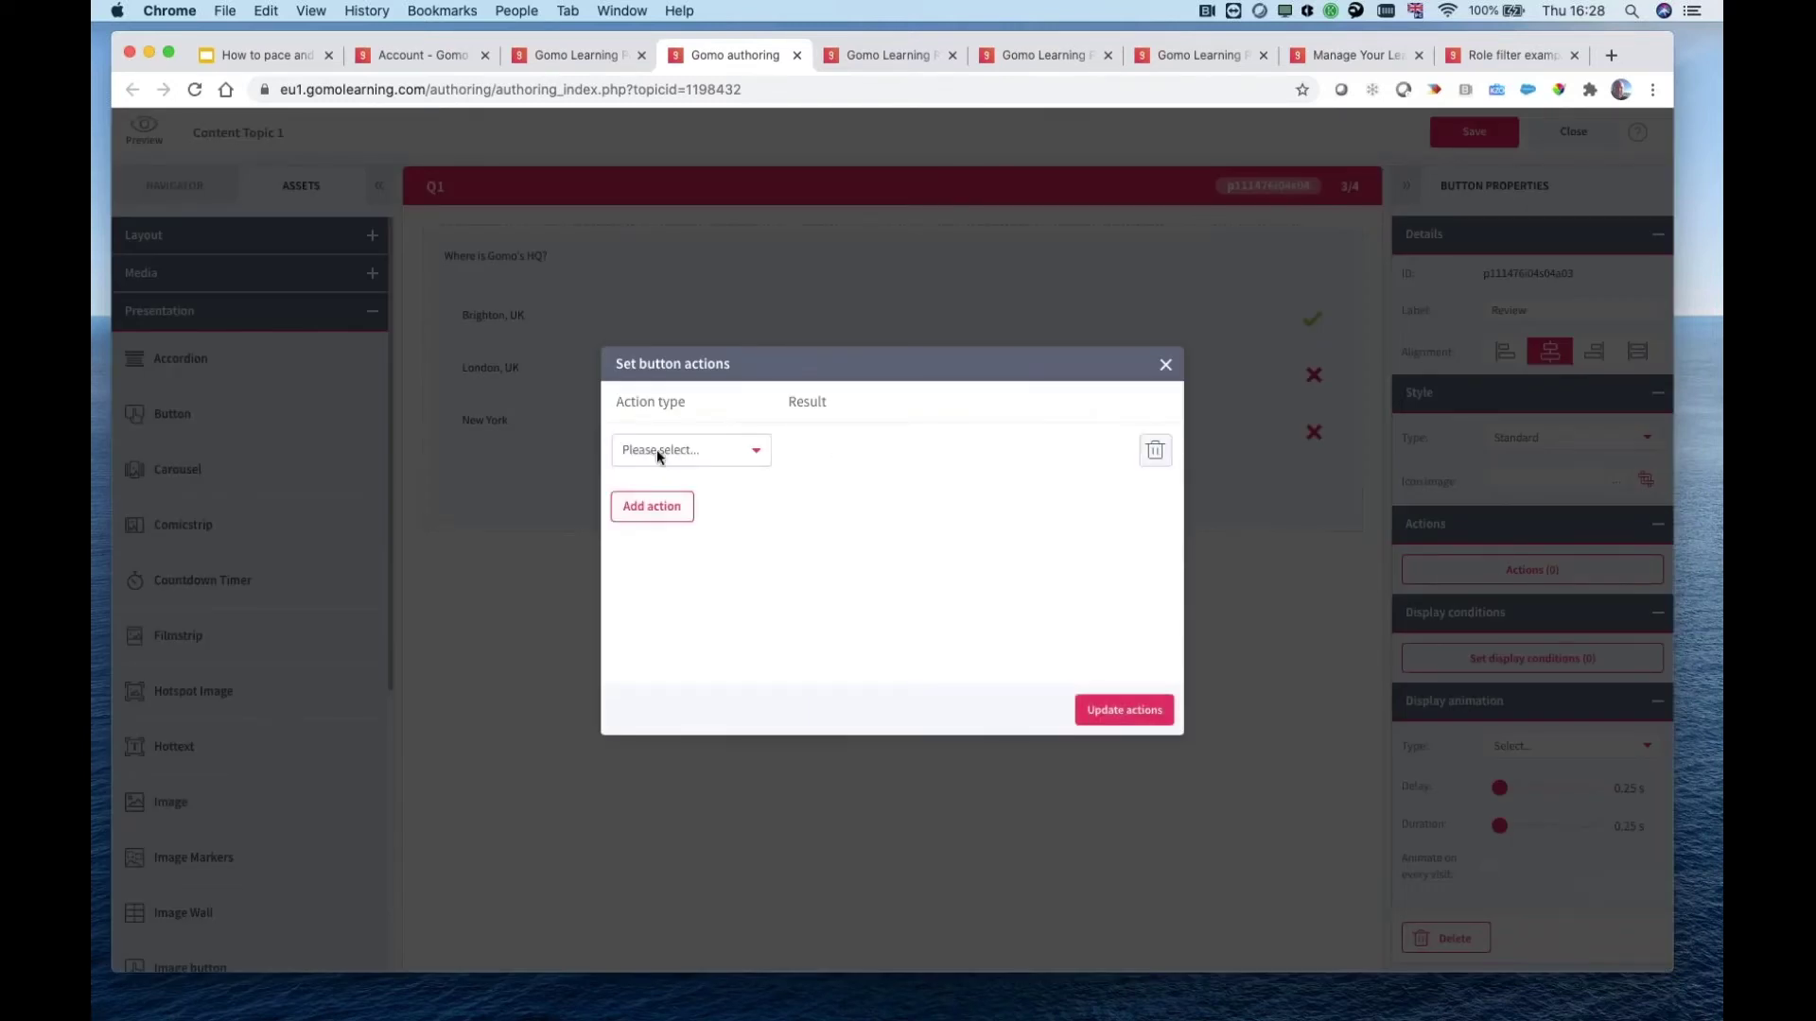
left_click(715, 448)
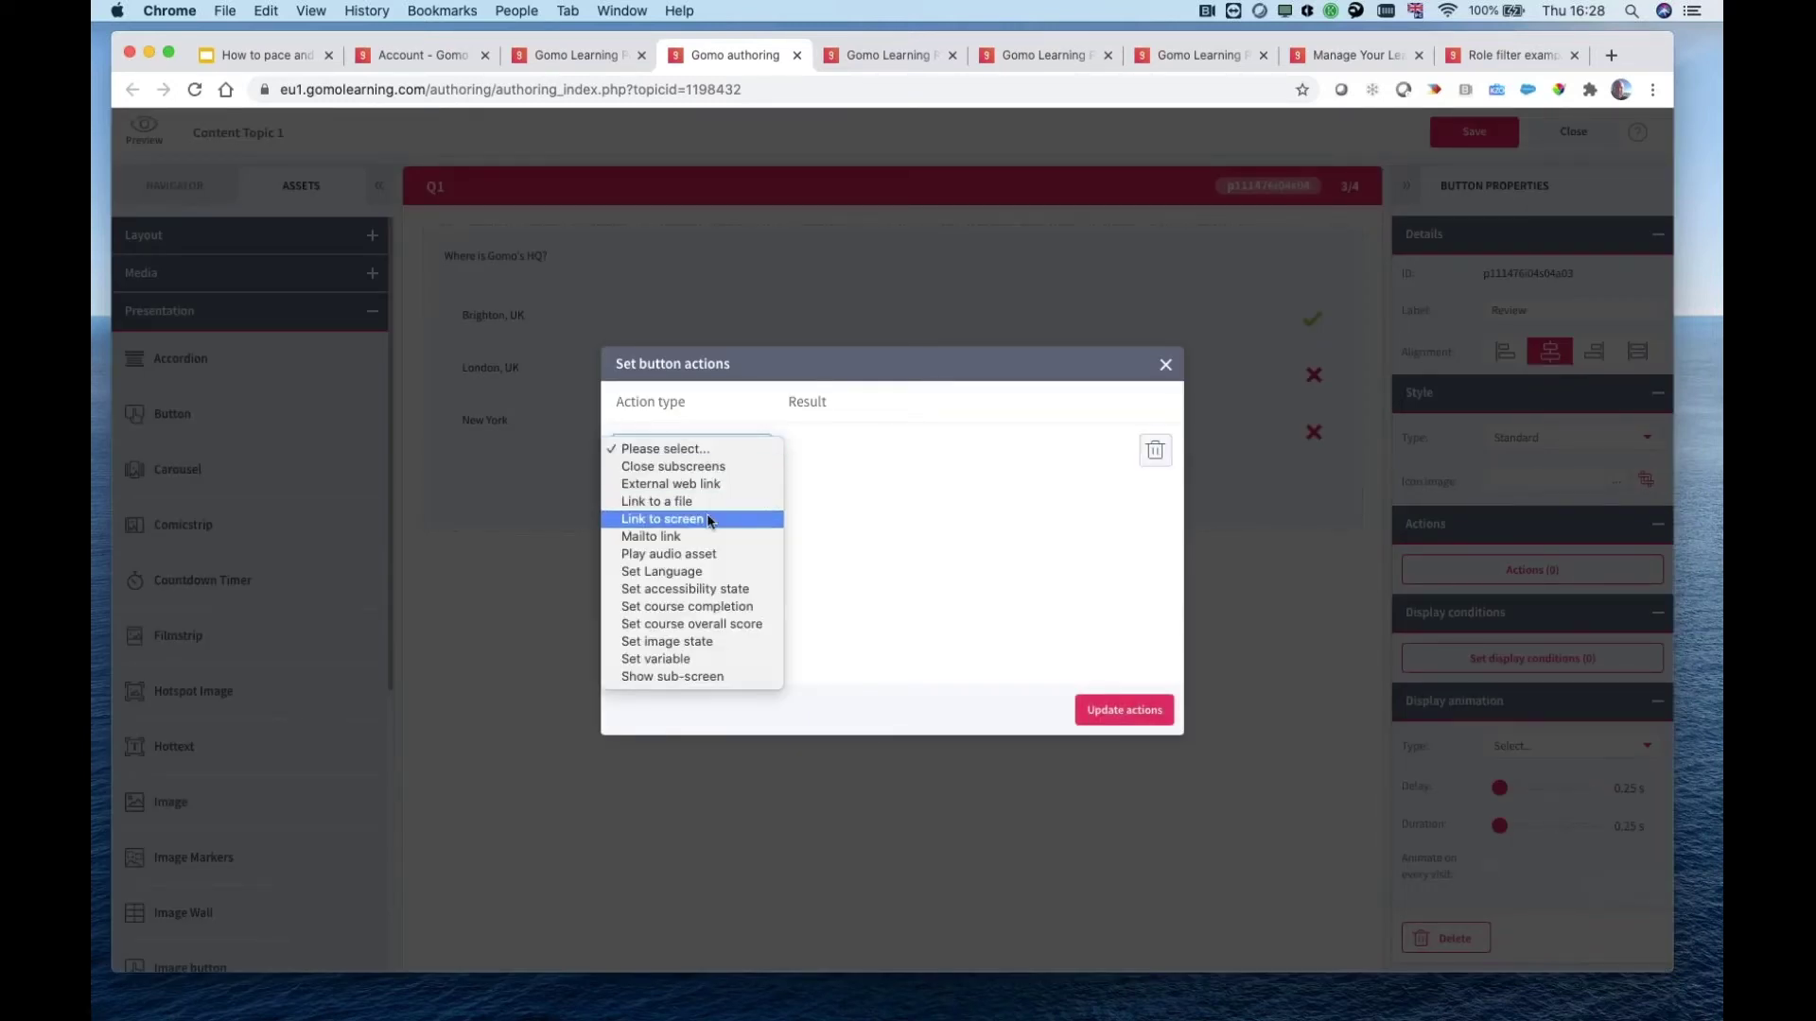
left_click(771, 519)
left_click(888, 452)
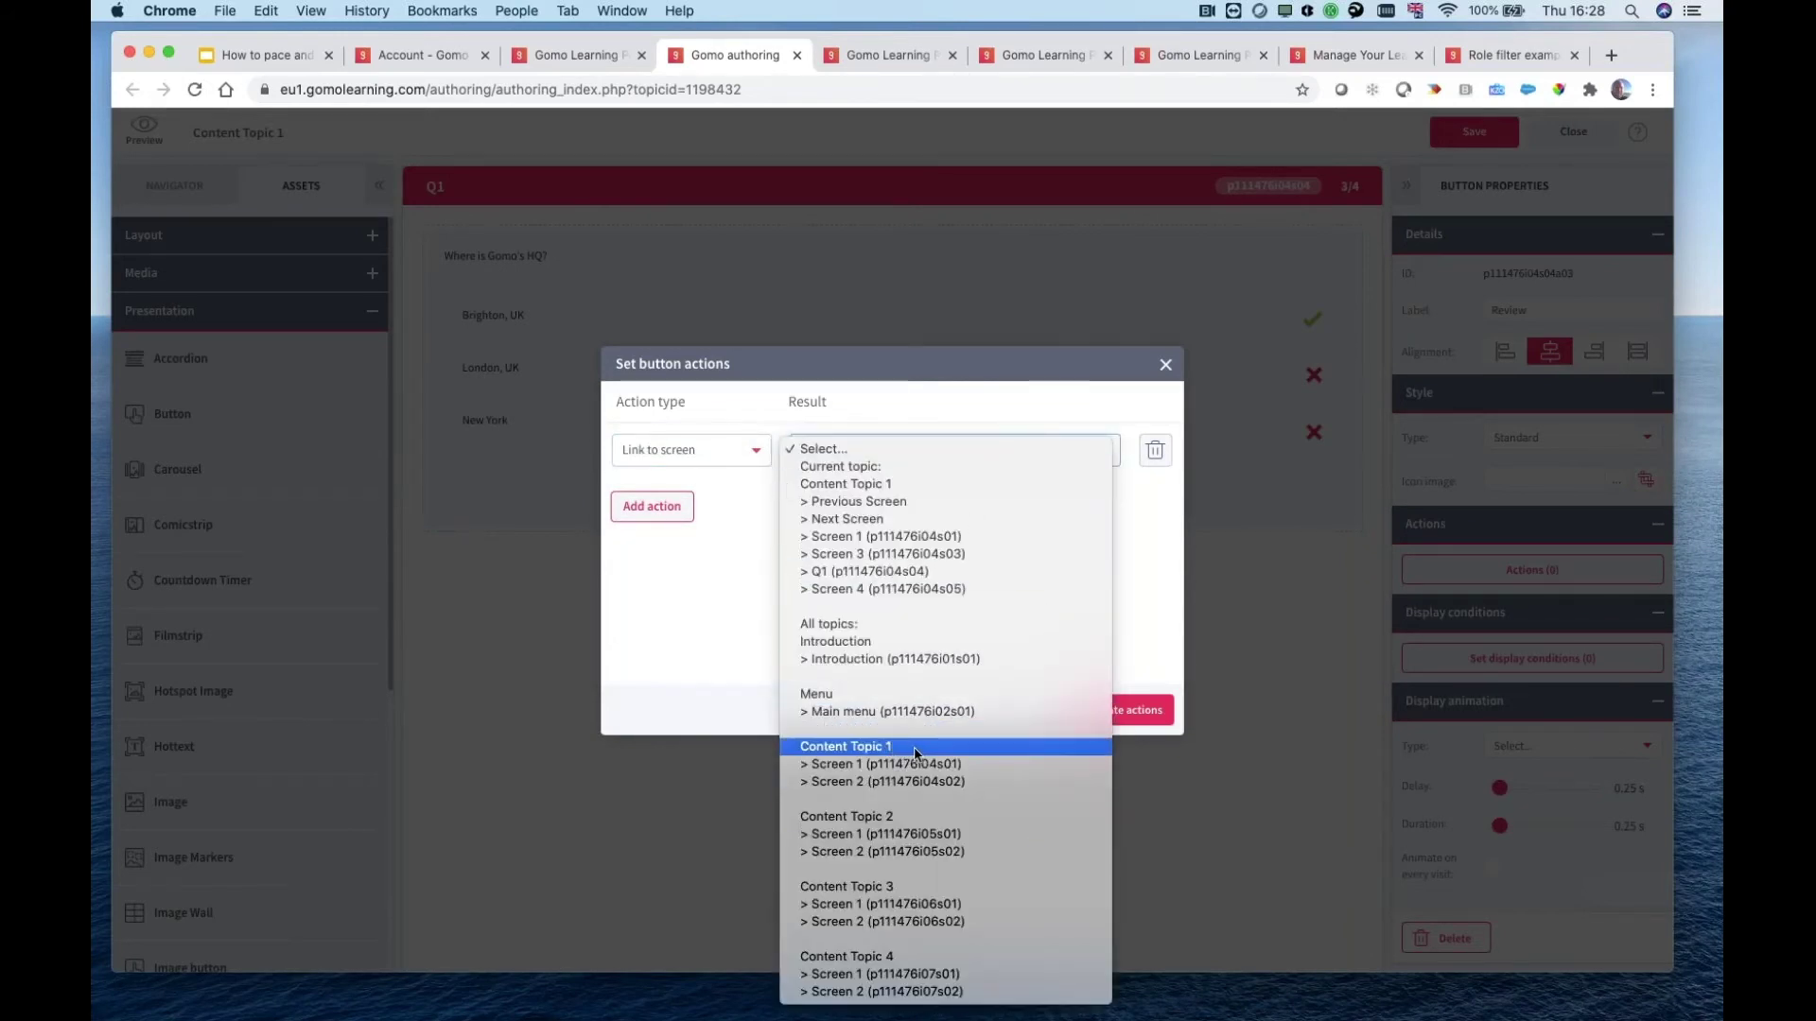
left_click(908, 887)
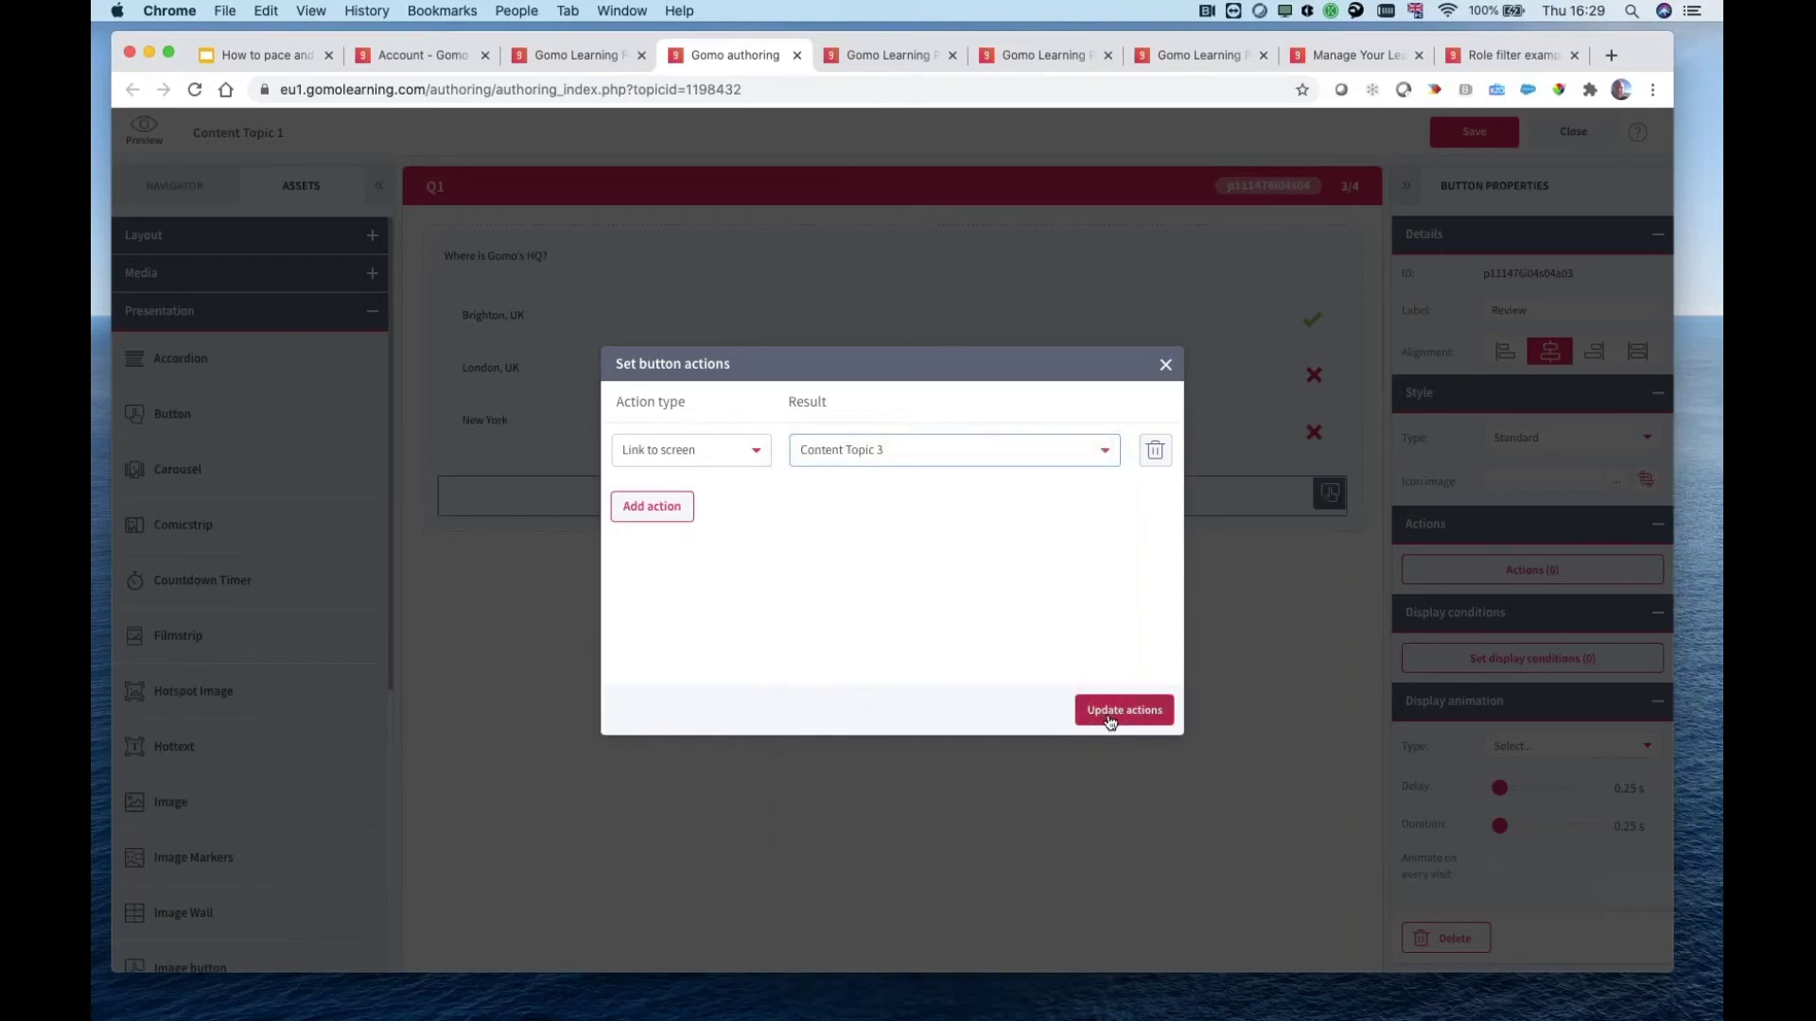
left_click(1111, 722)
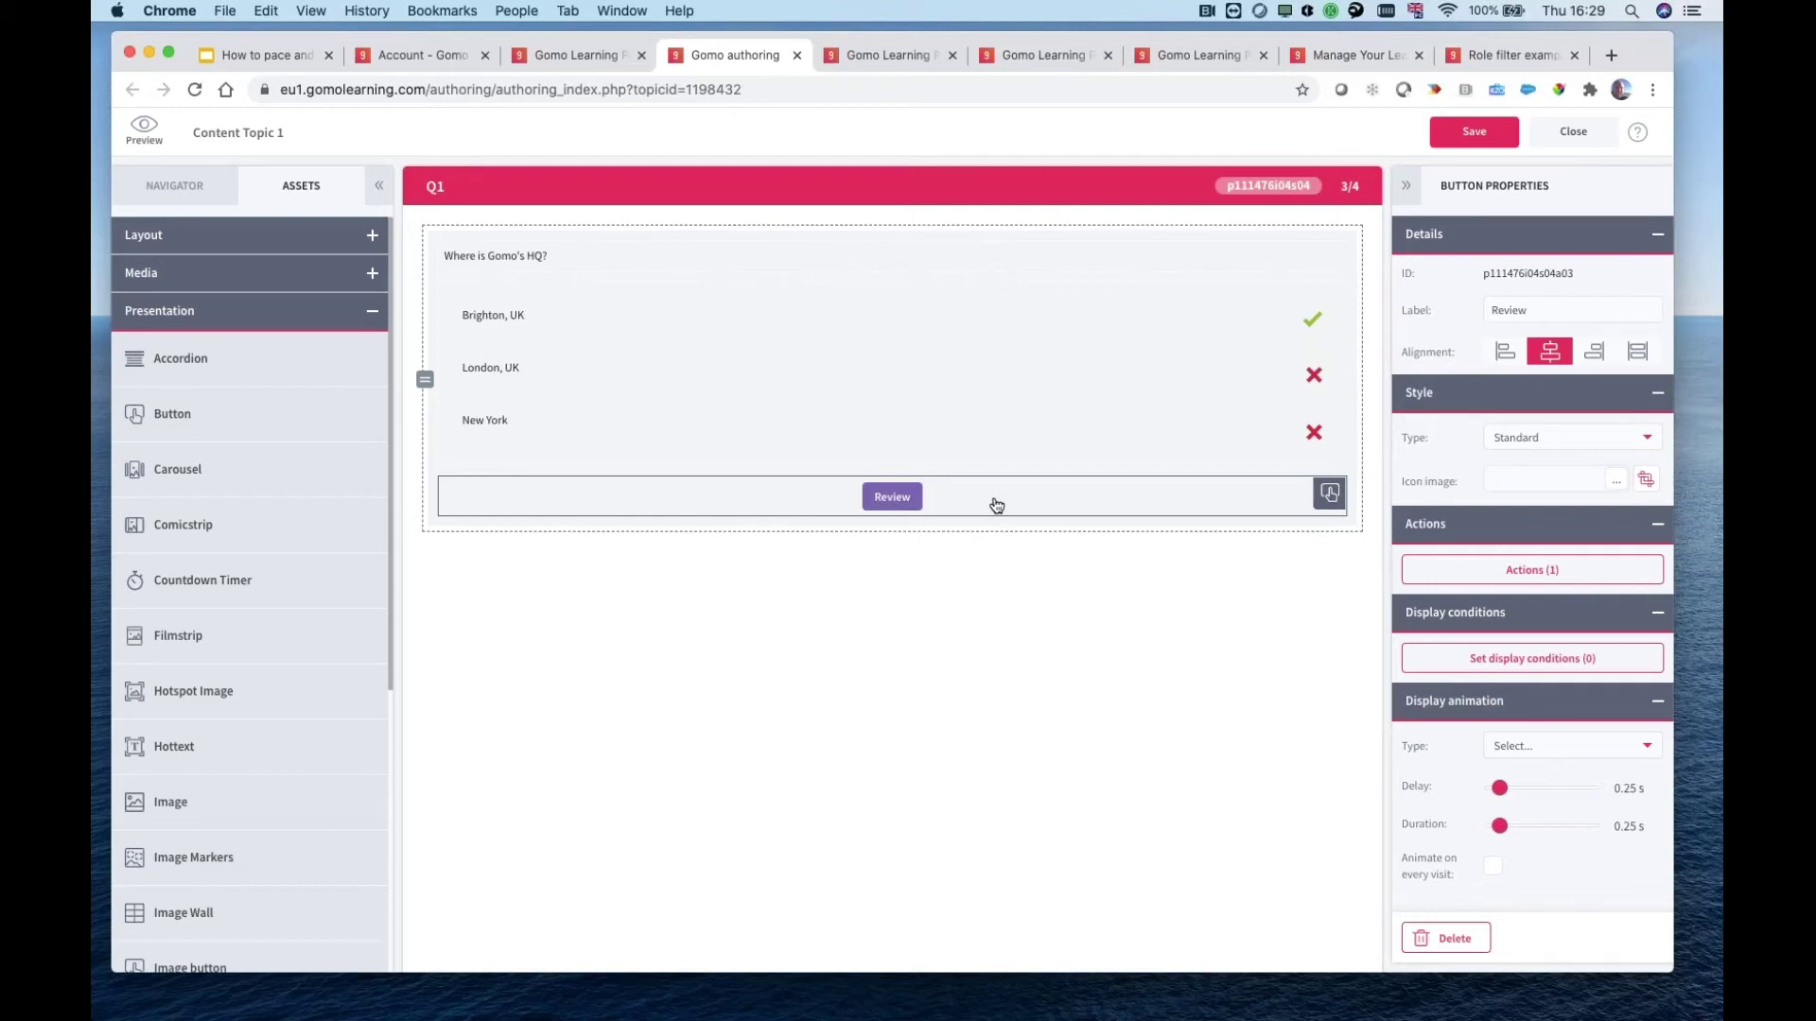
- Add a display condition to the Review button, Asset correctness of the multiple-choice question Equal False, and save the topic
left_click(1467, 669)
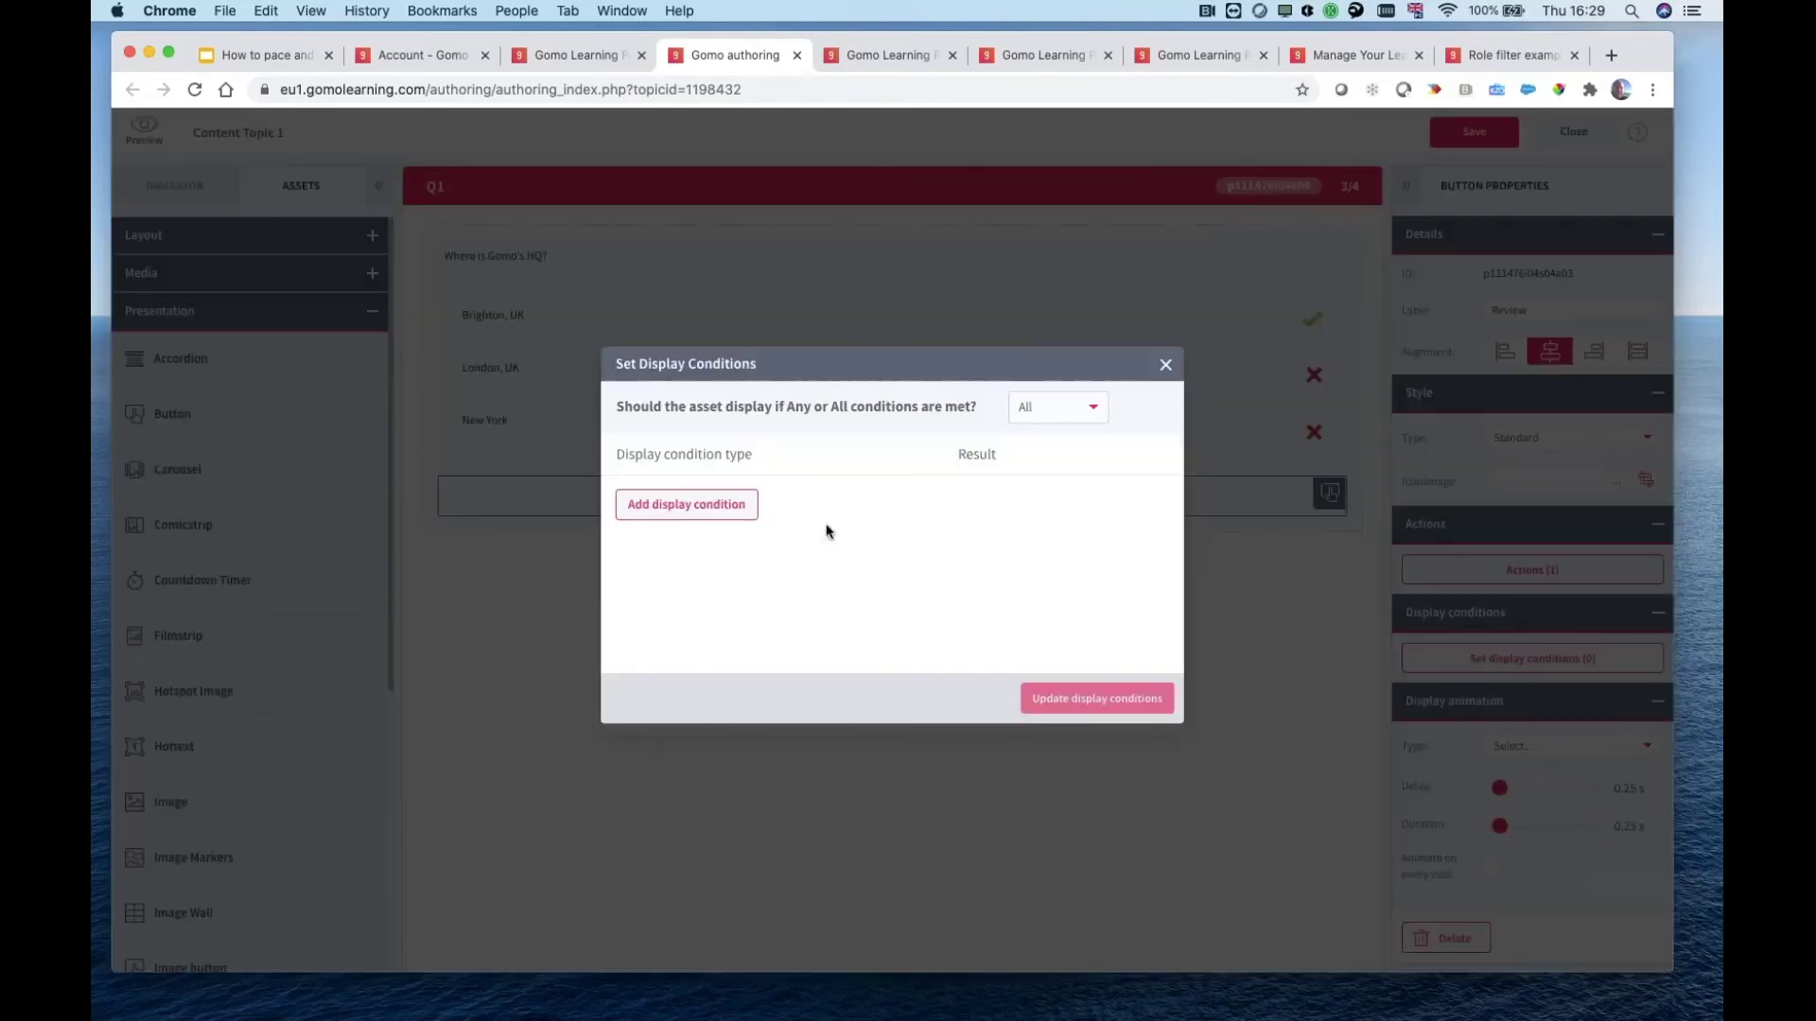
left_click(693, 509)
left_click(701, 496)
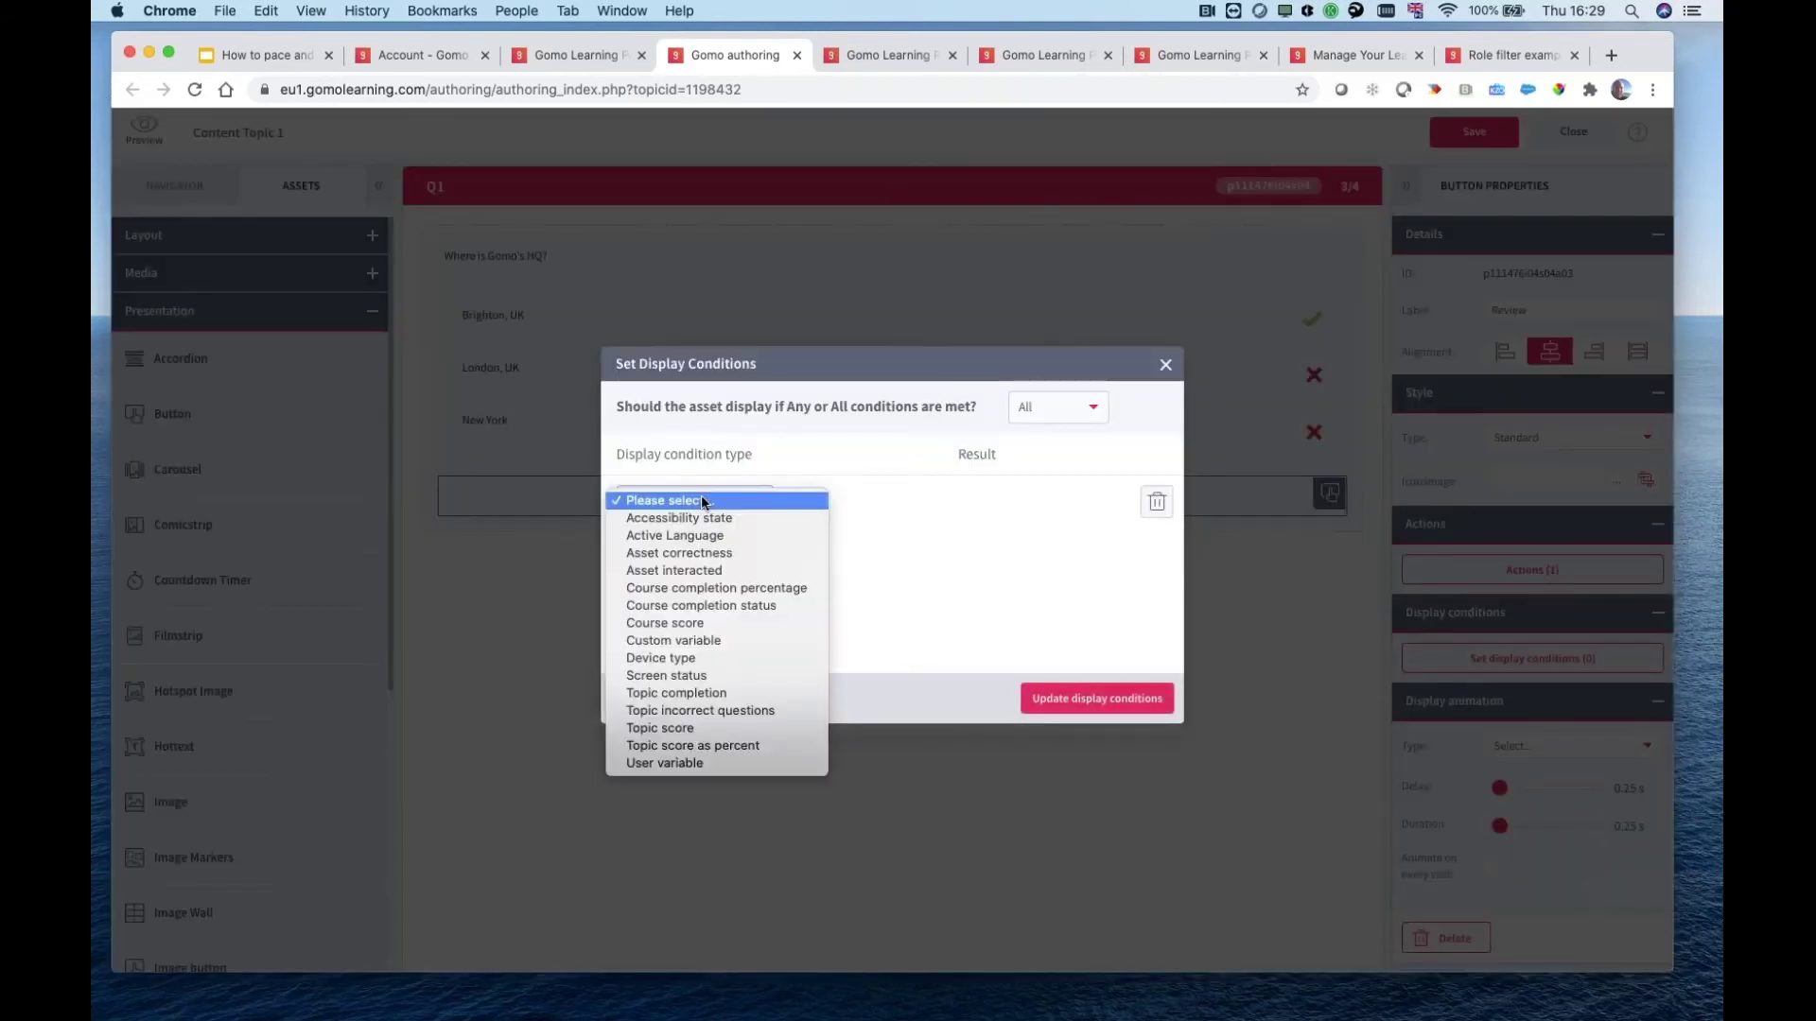
left_click(712, 556)
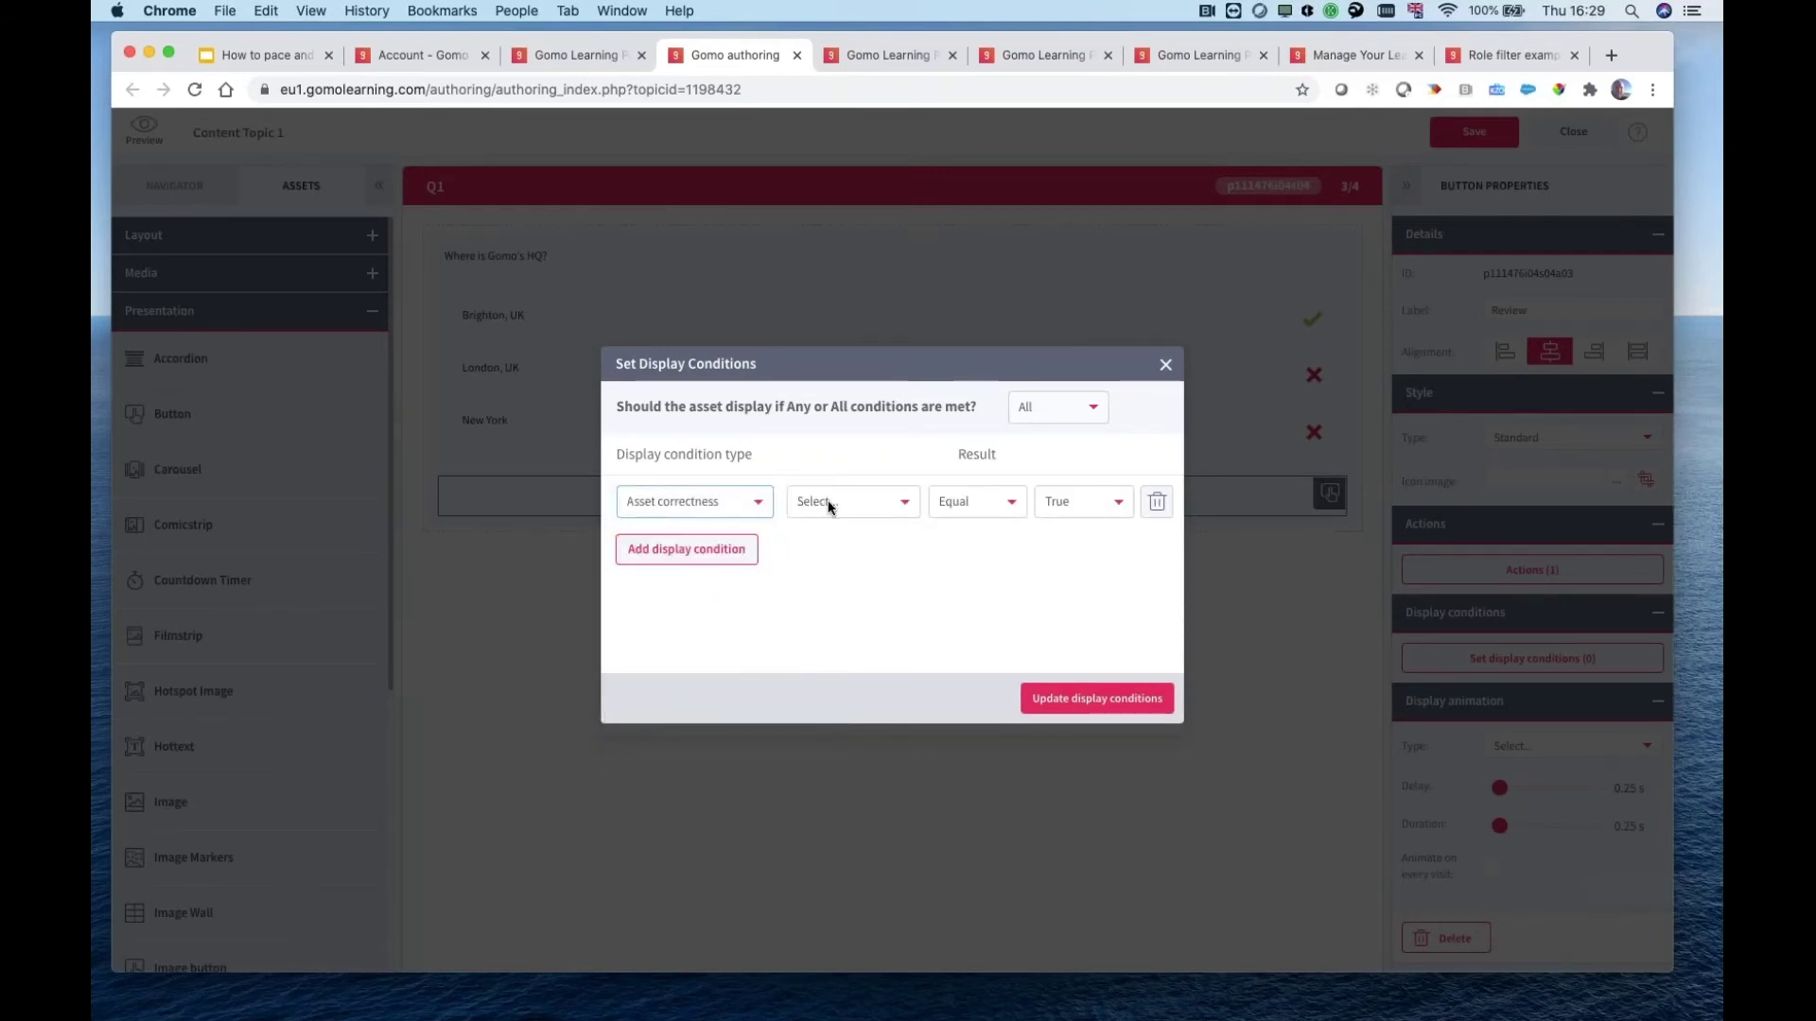
left_click(828, 506)
left_click(832, 524)
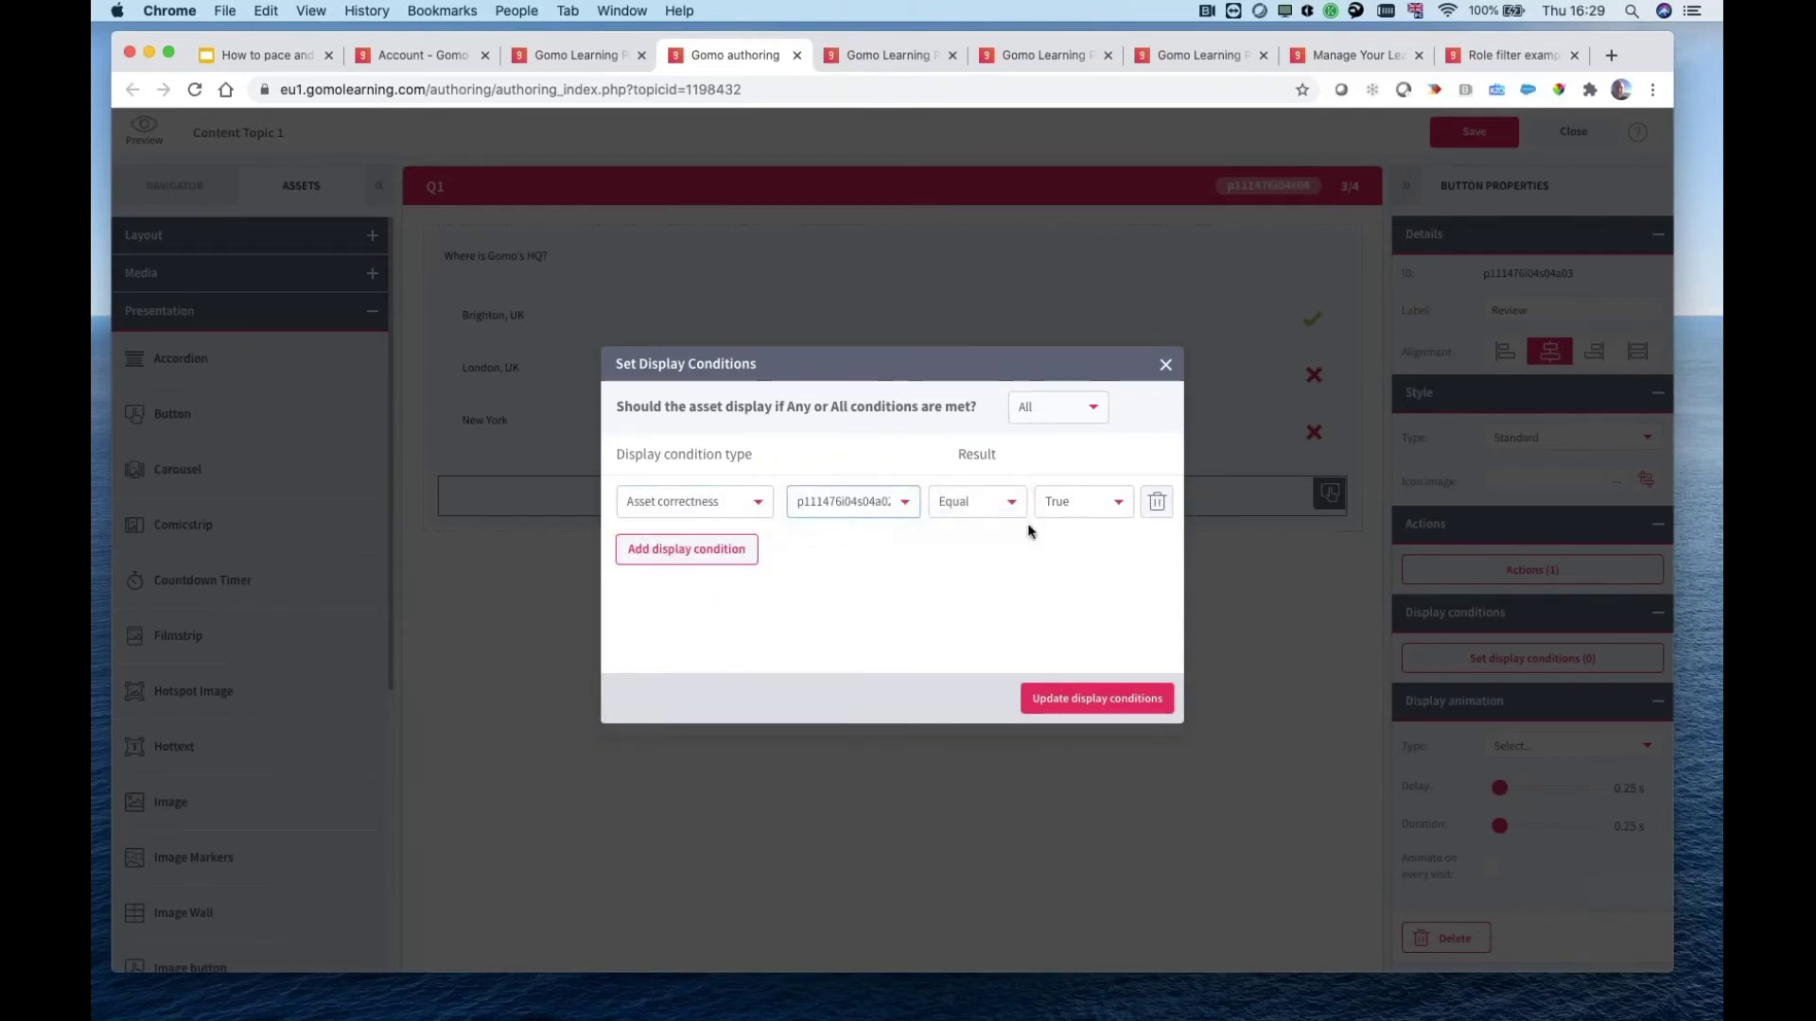
left_click(1087, 502)
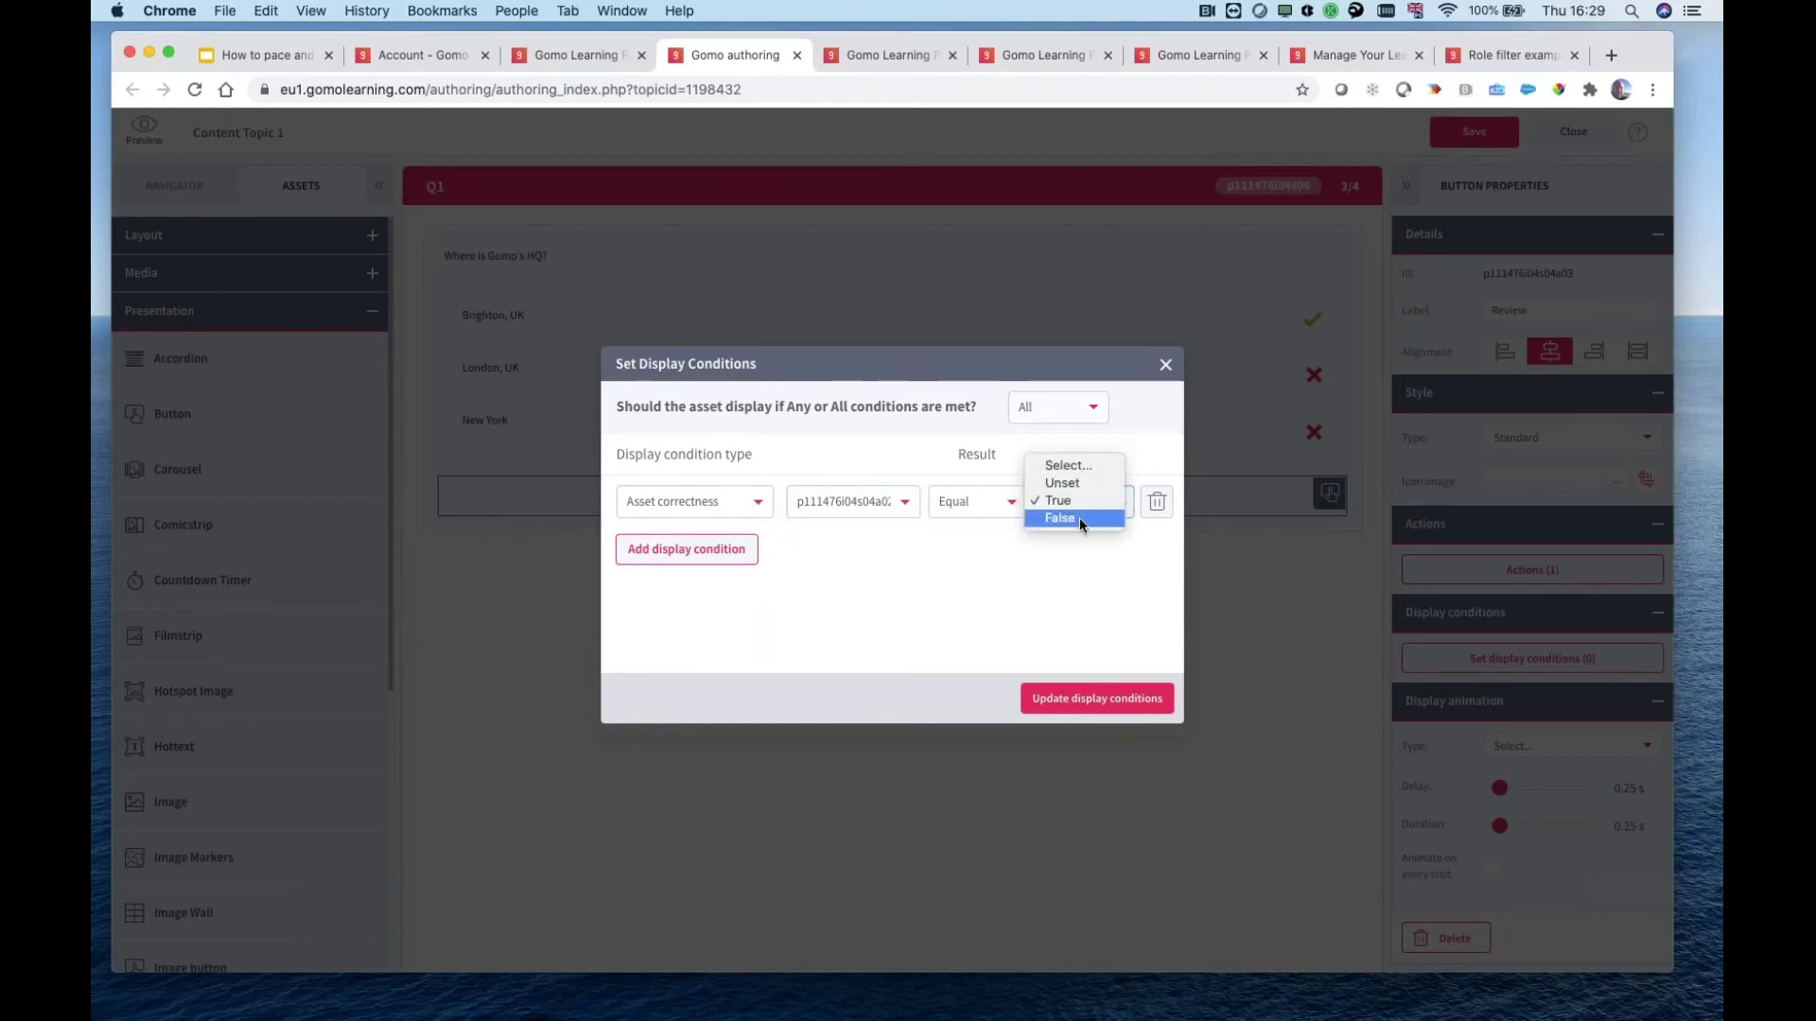
left_click(1080, 518)
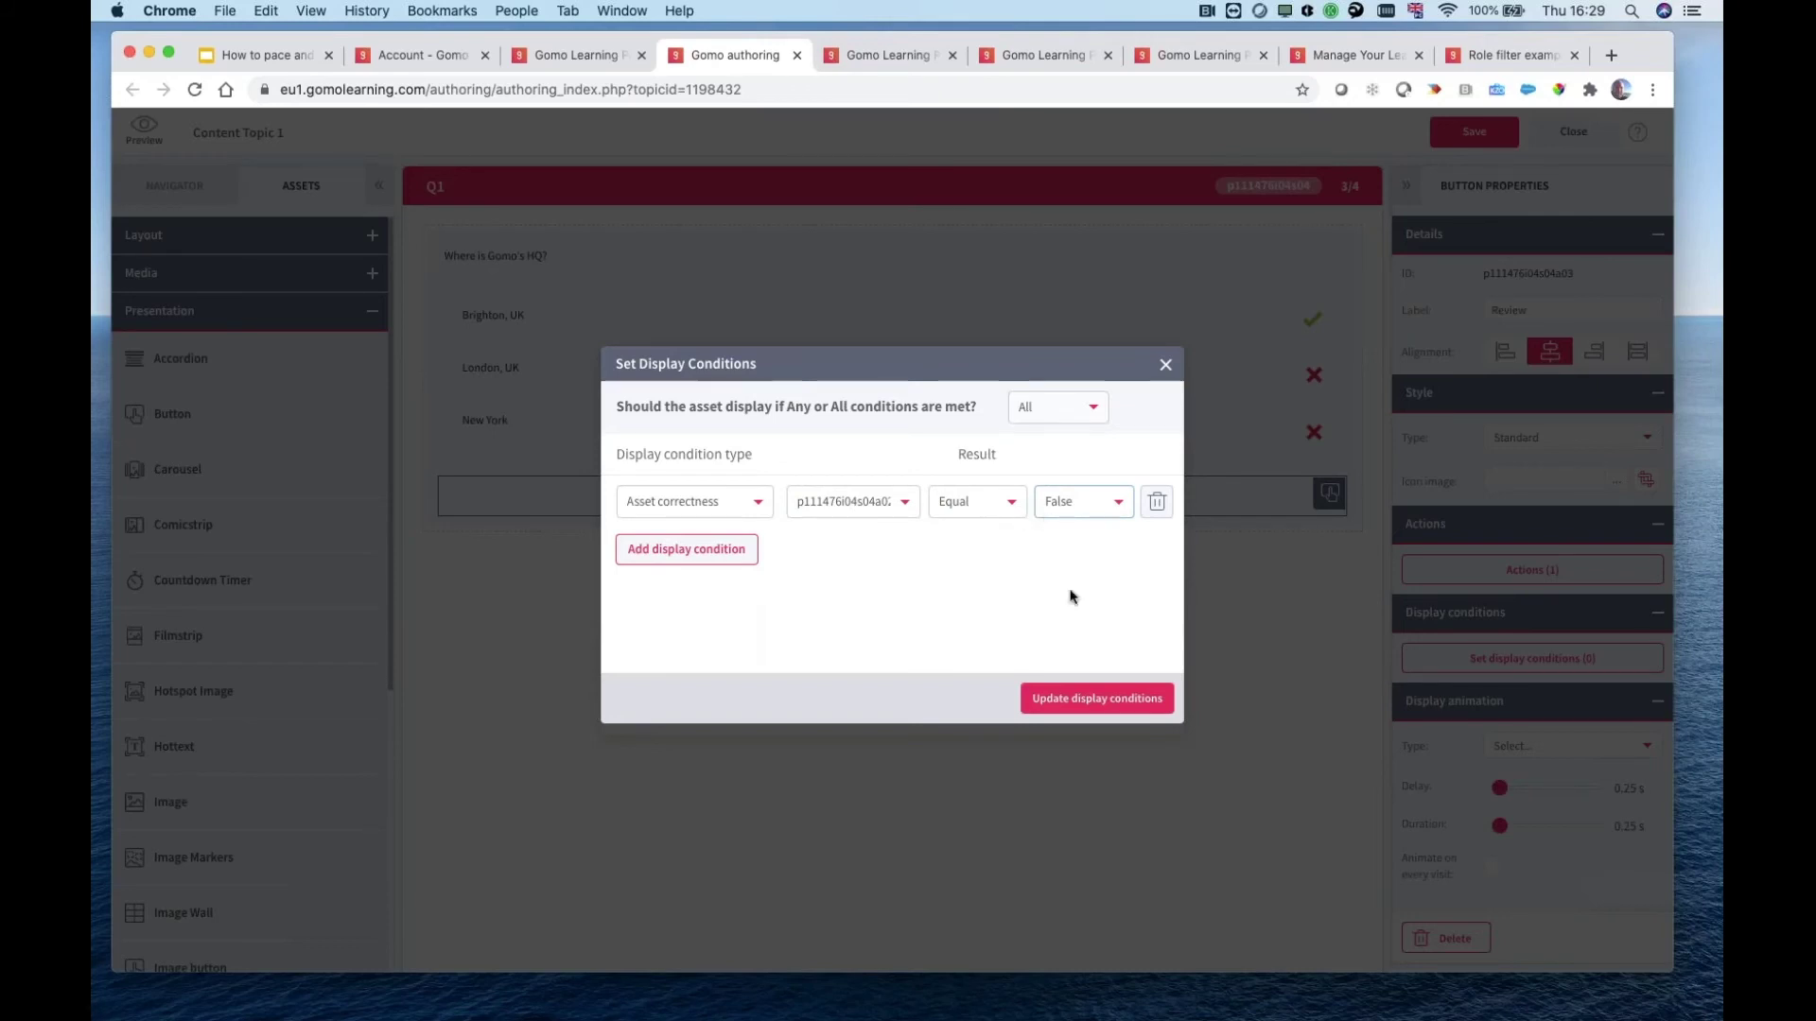
left_click(1092, 709)
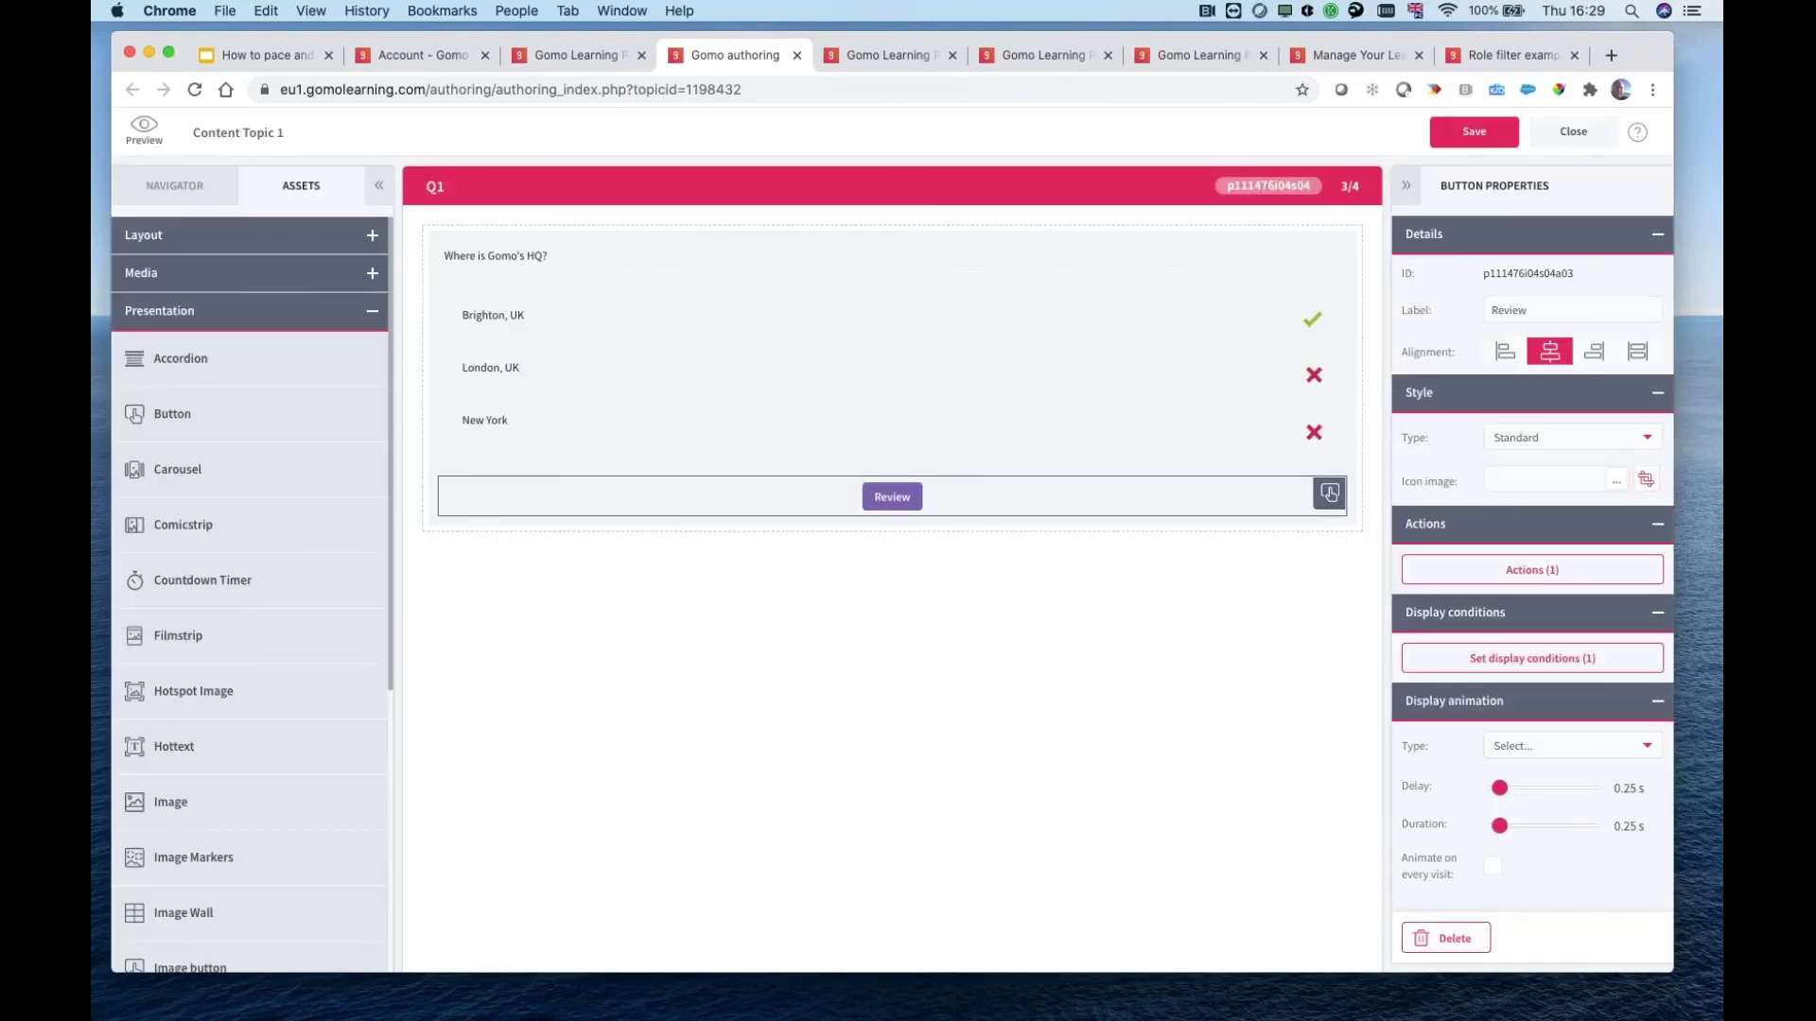
left_click(1466, 141)
- Preview the question screen, submit the answer "Brighton, UK" and close the feedback to check the Next button
left_click(144, 139)
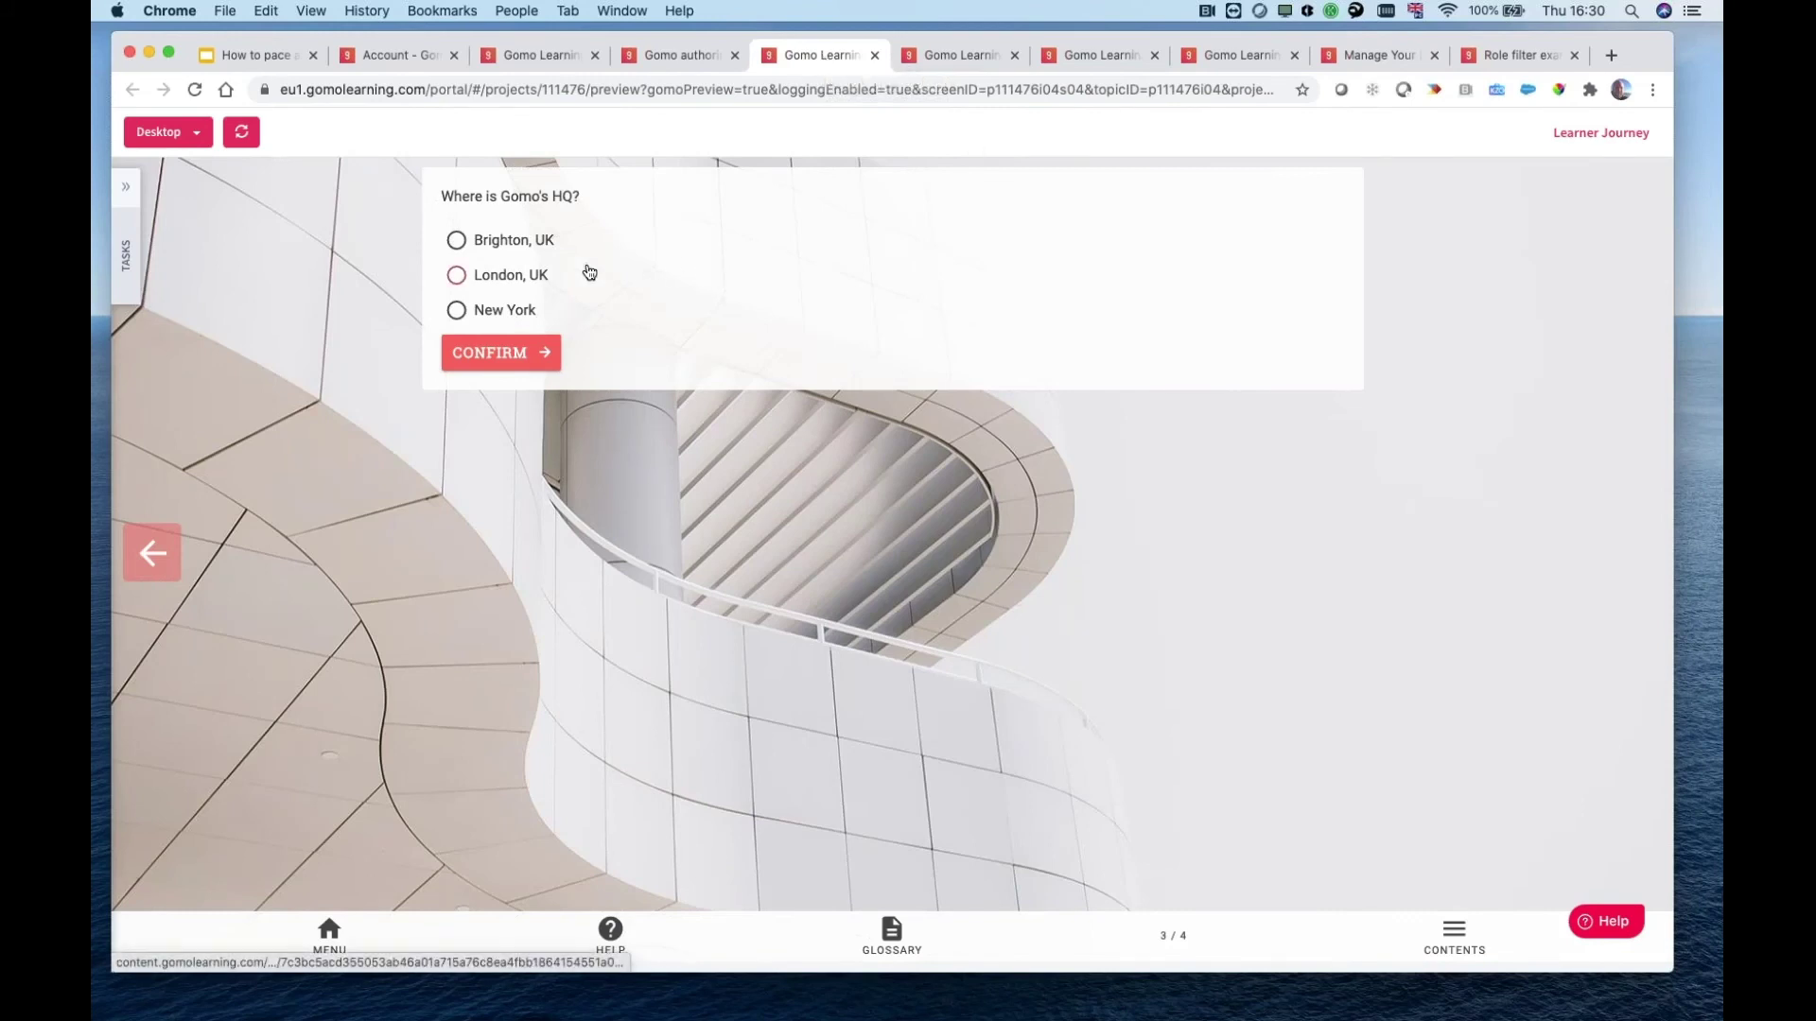
left_click(460, 244)
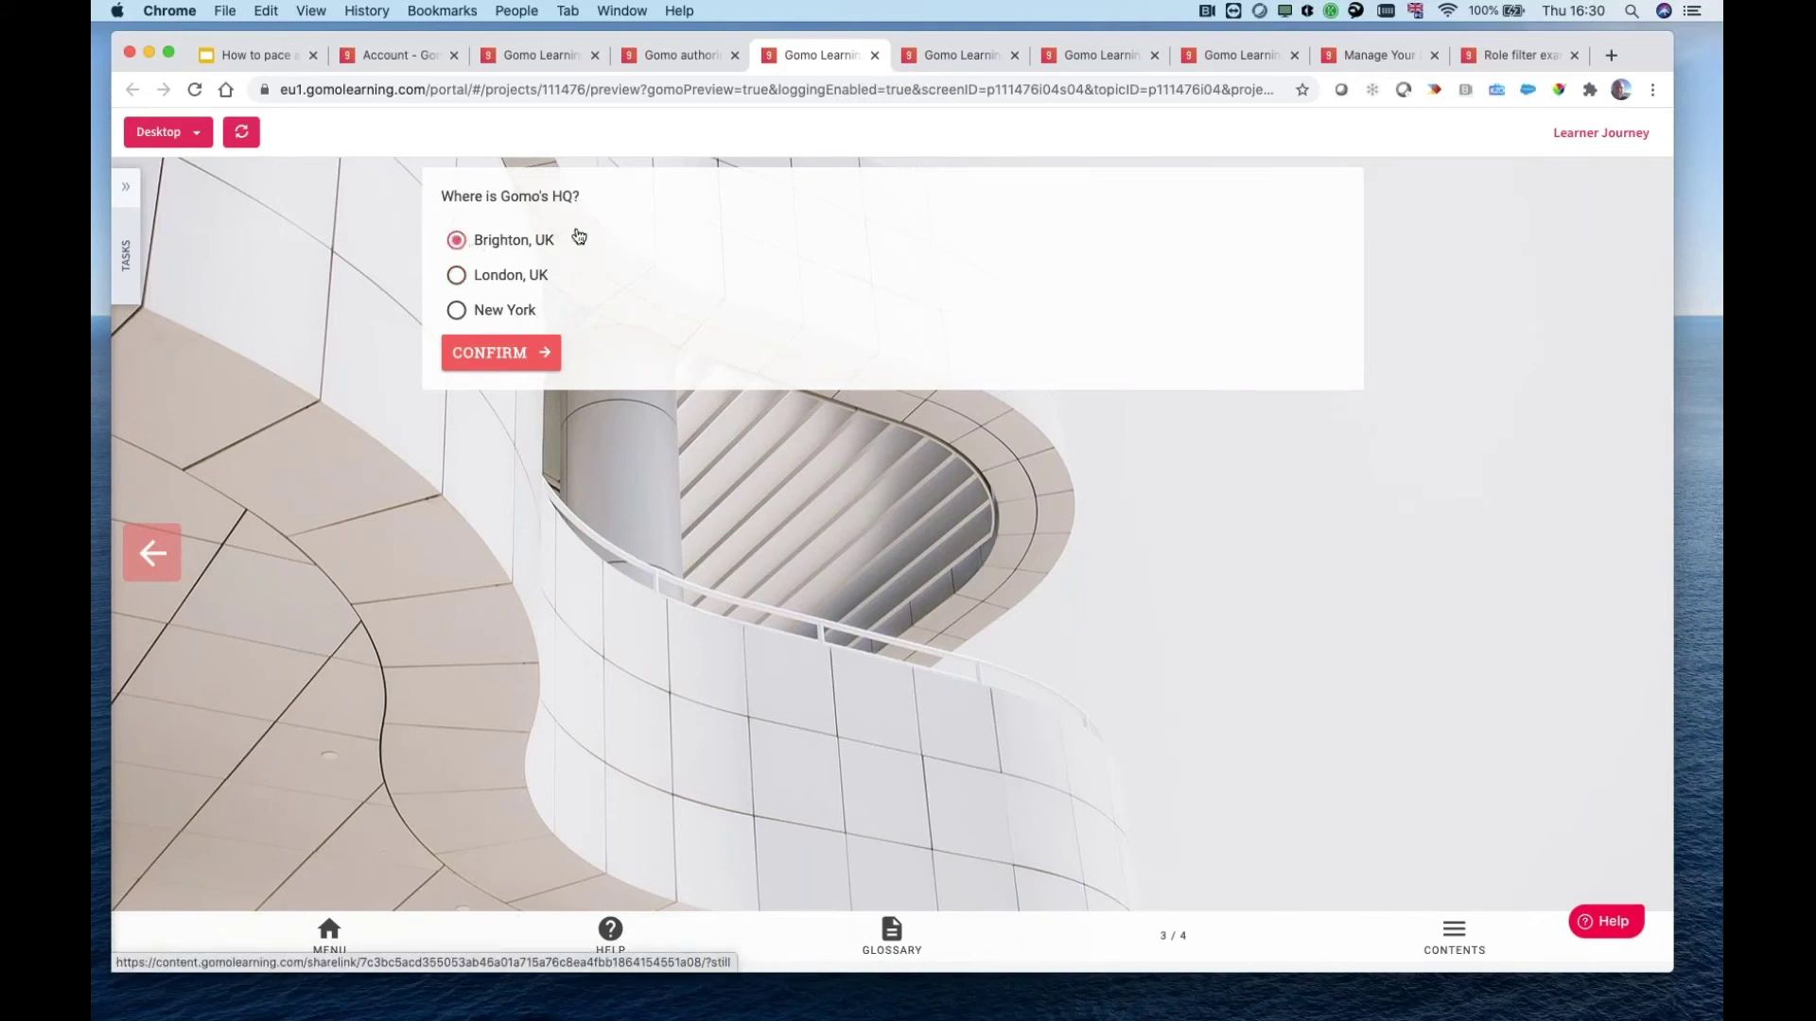
left_click(501, 353)
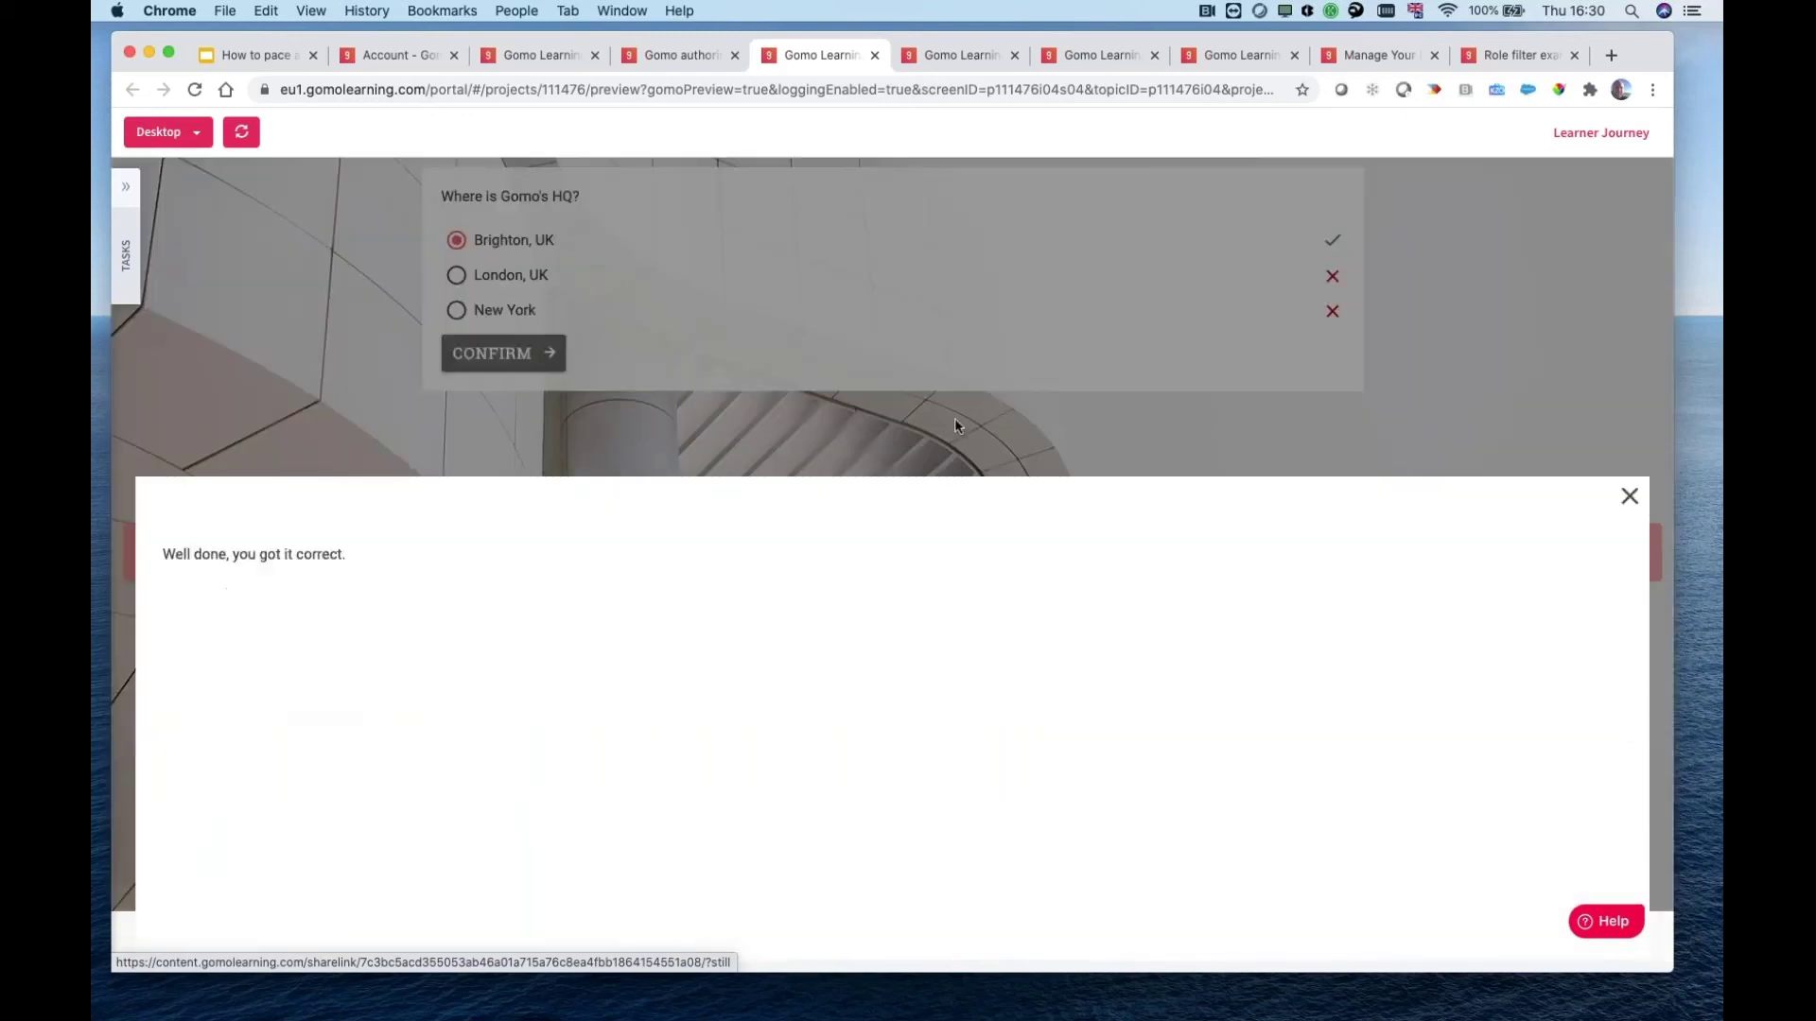
left_click(1628, 448)
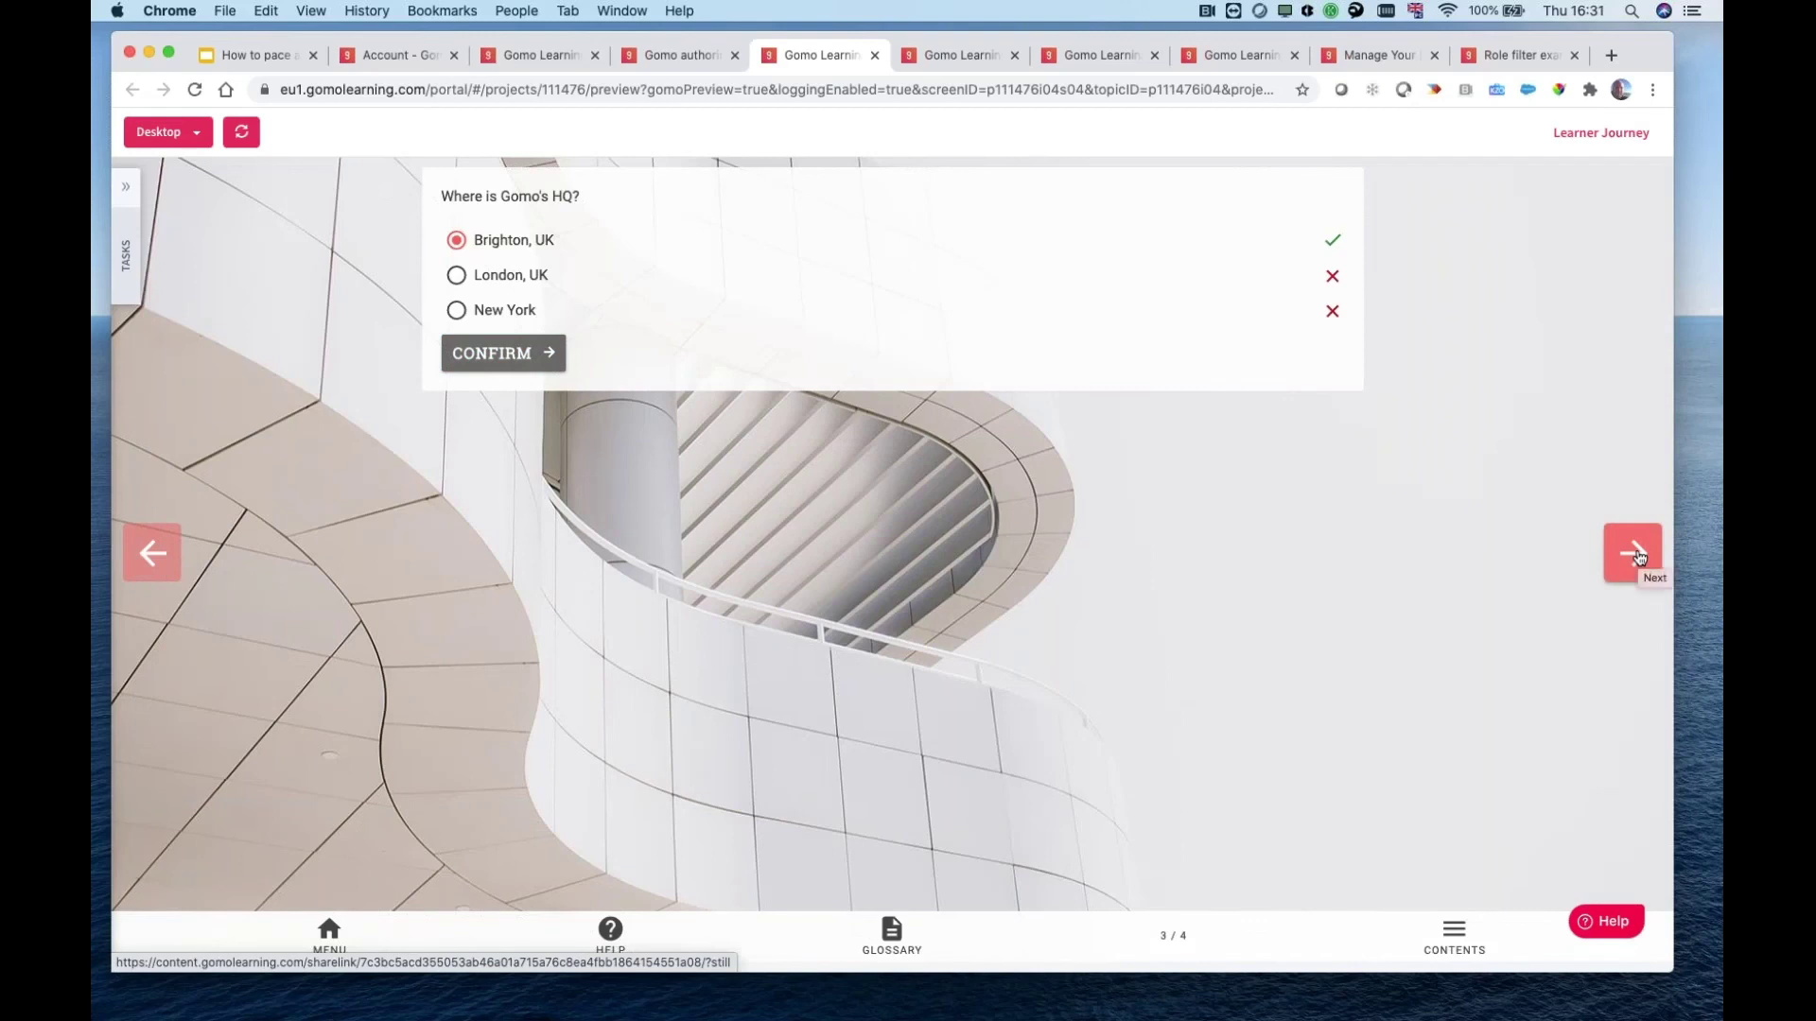
- Restart the preview, submit the answer "London, UK", close the feedback and follow the Review link
left_click(242, 132)
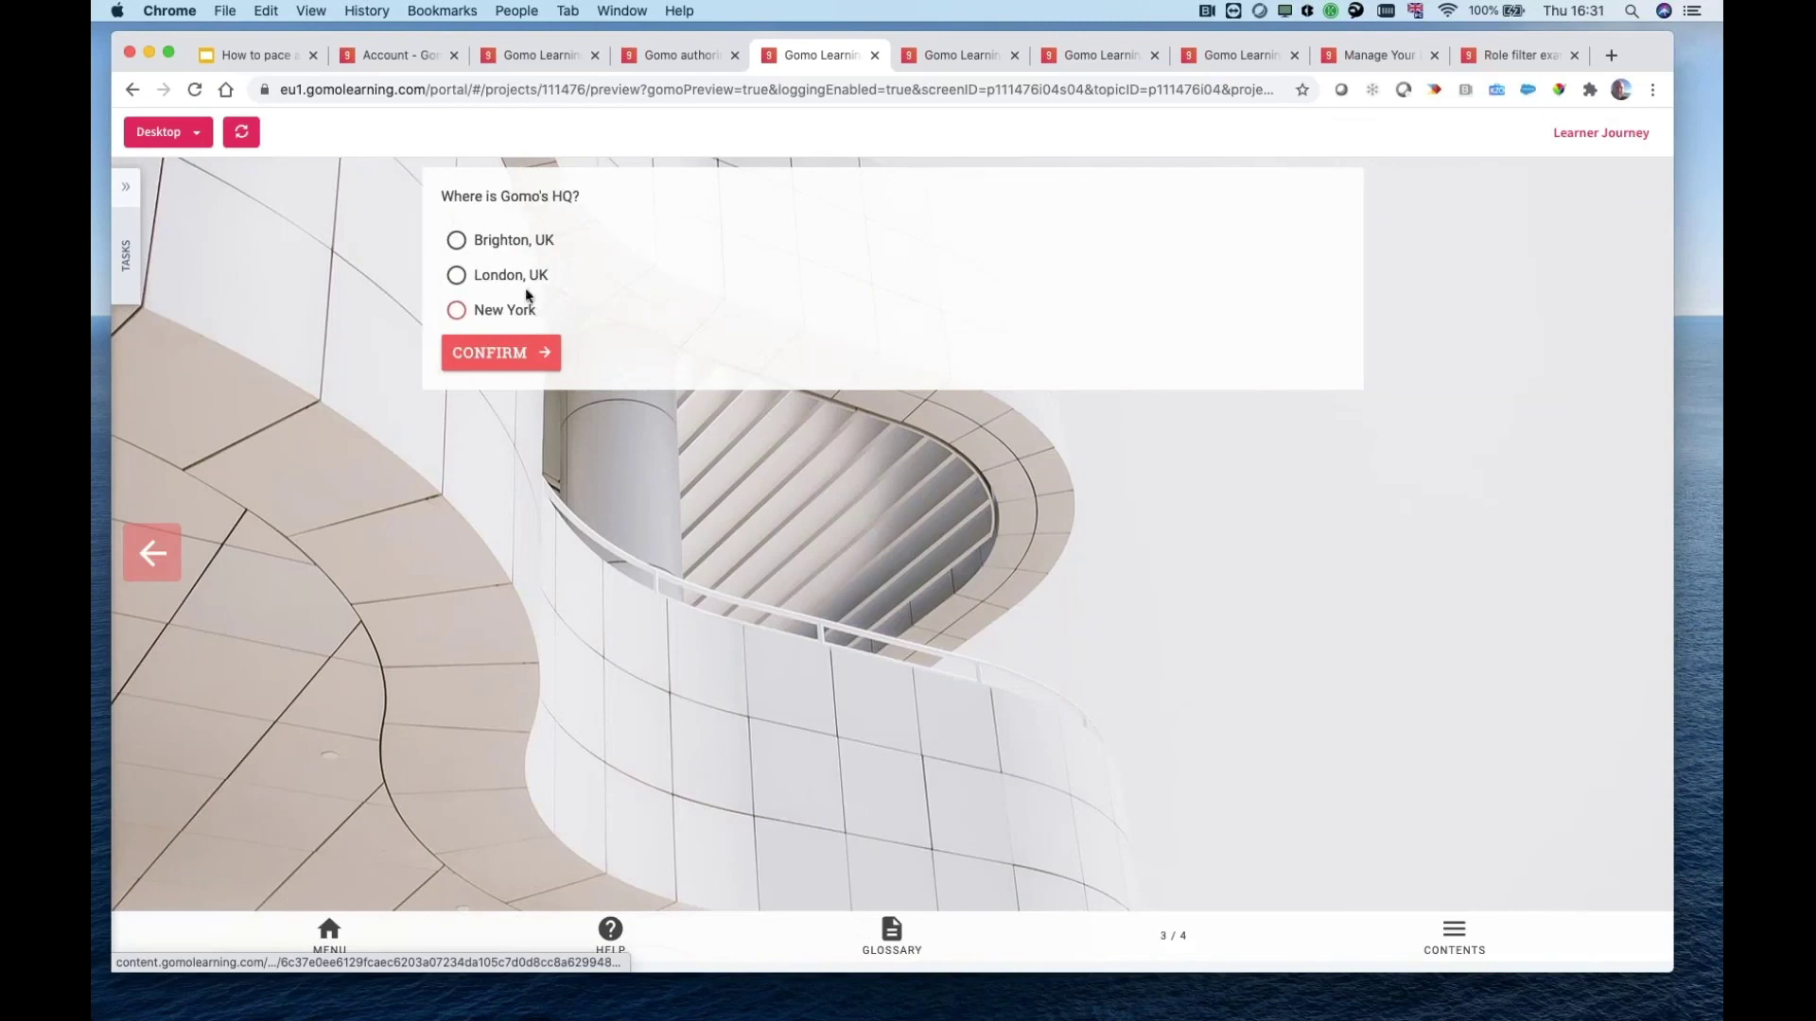
left_click(493, 282)
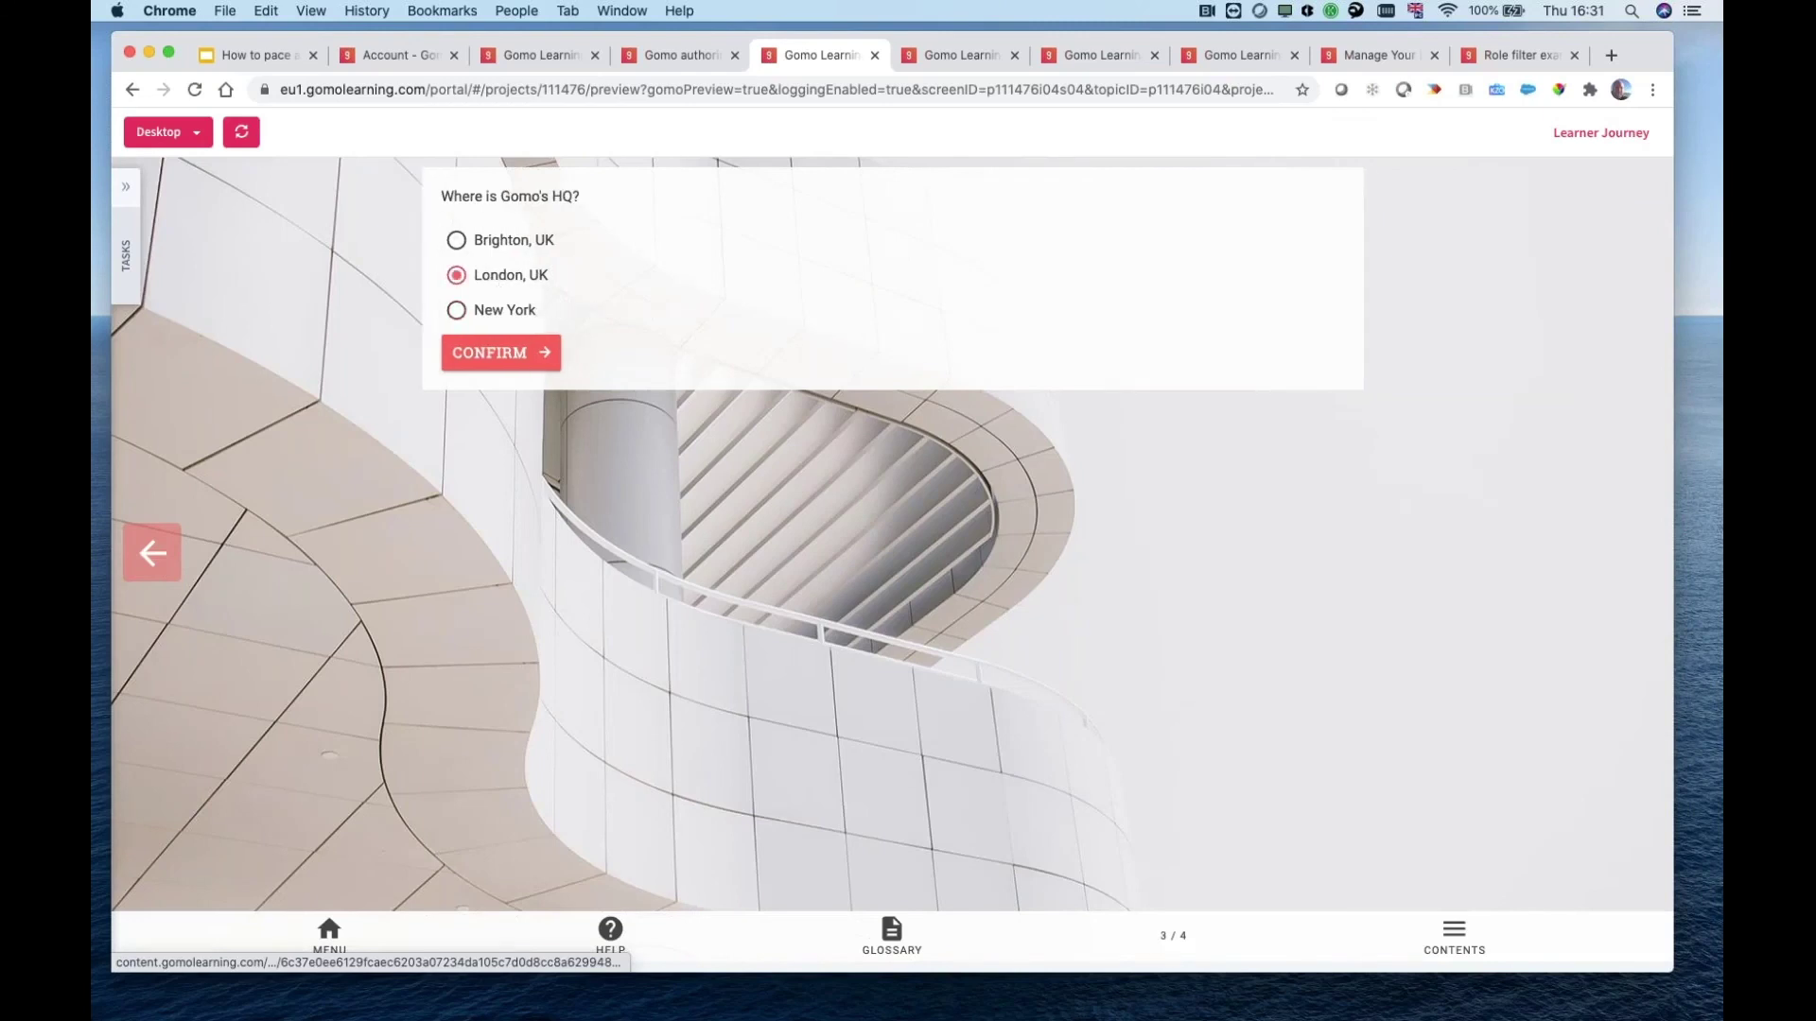
left_click(525, 354)
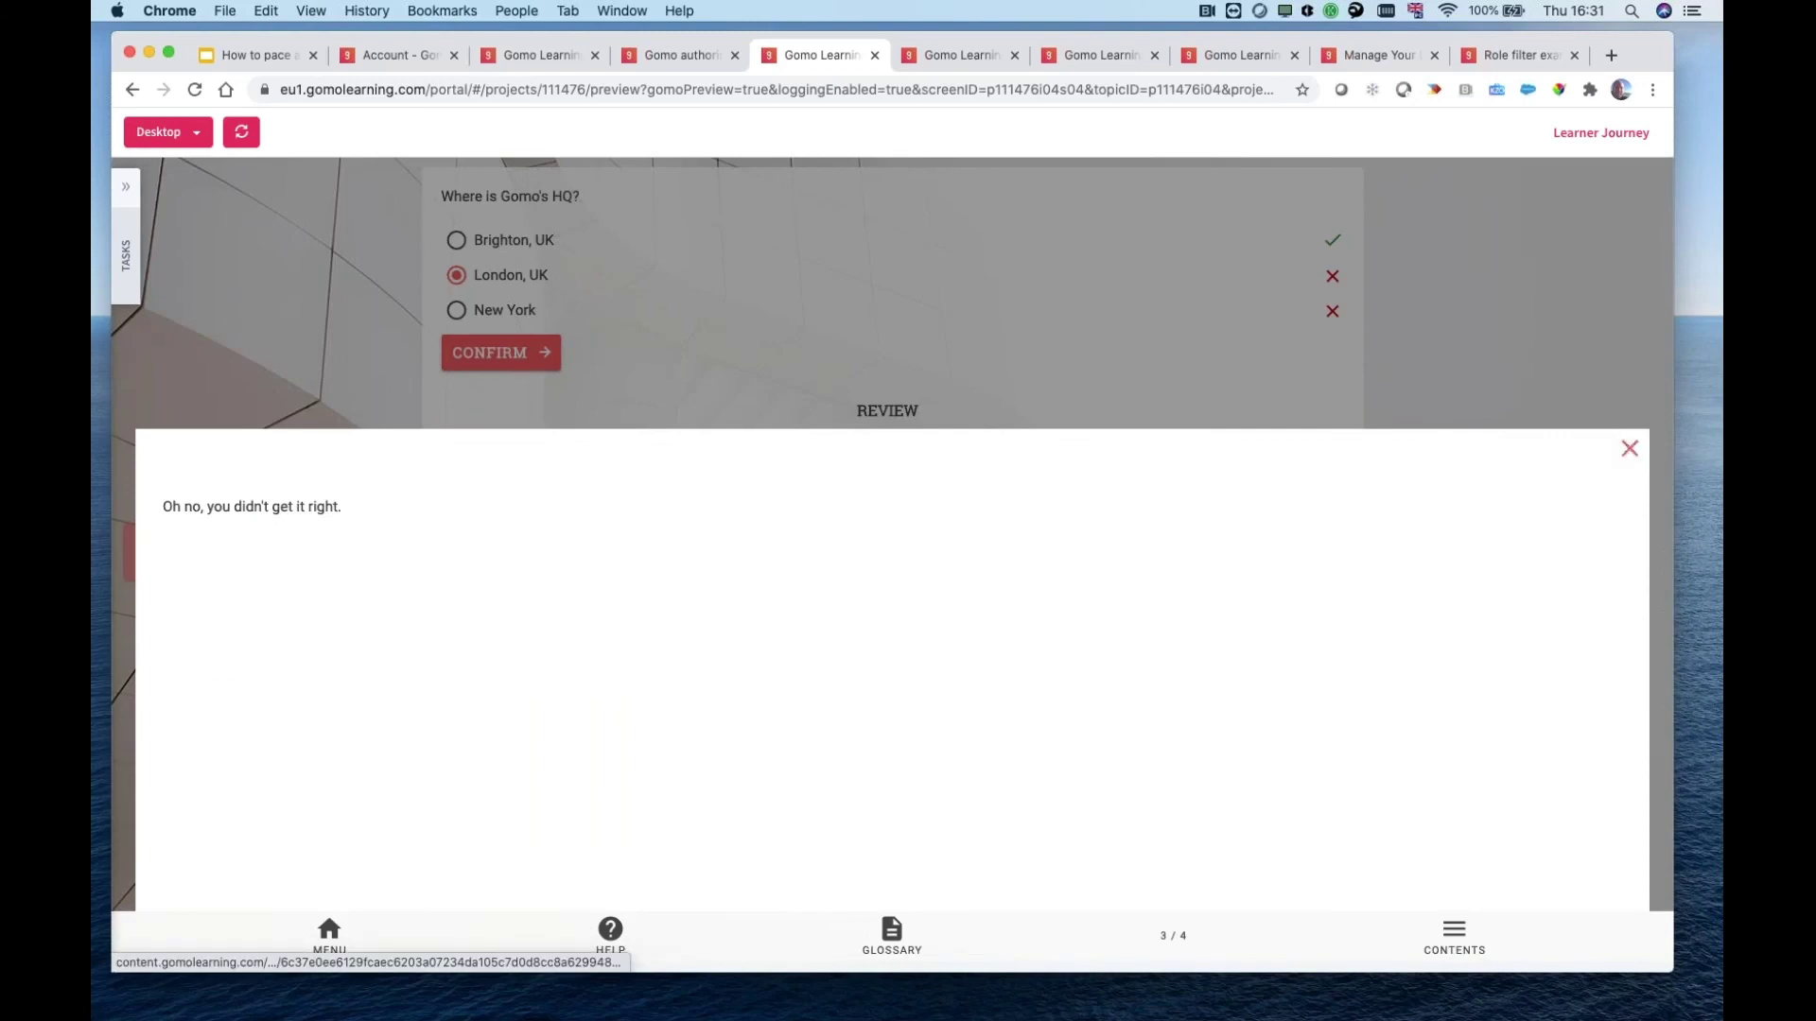
left_click(1629, 449)
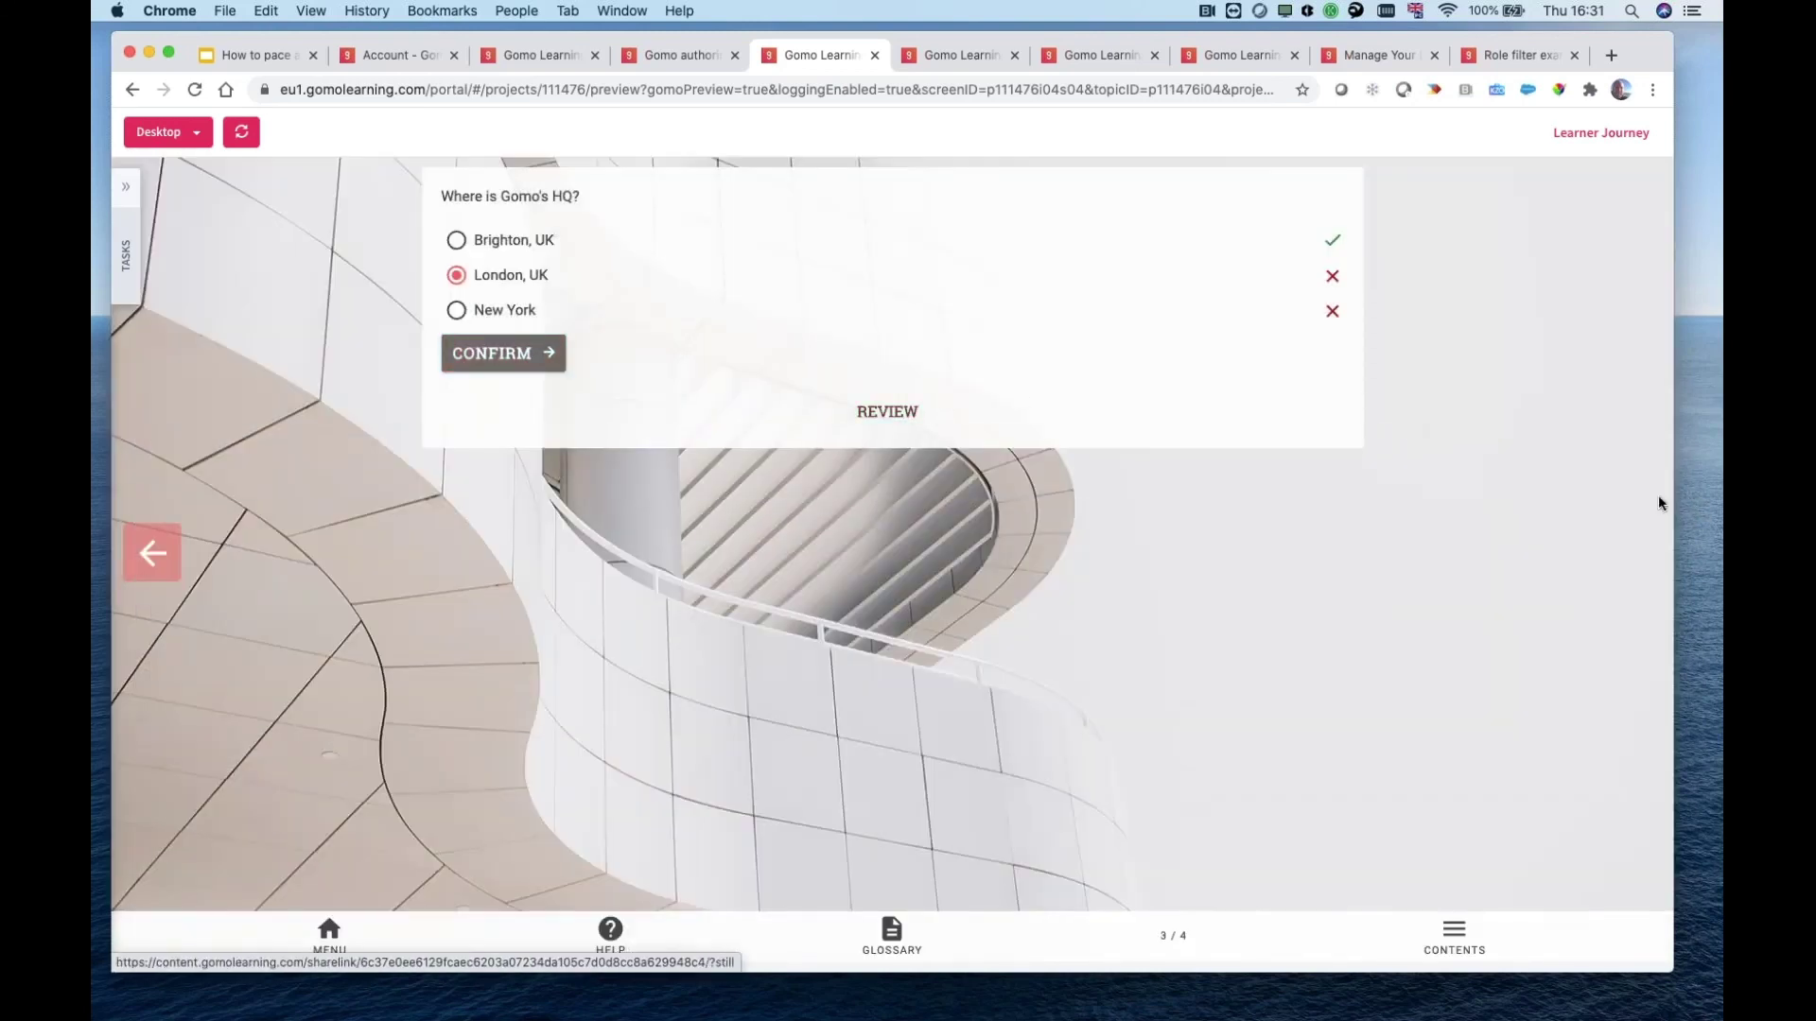
left_click(897, 413)
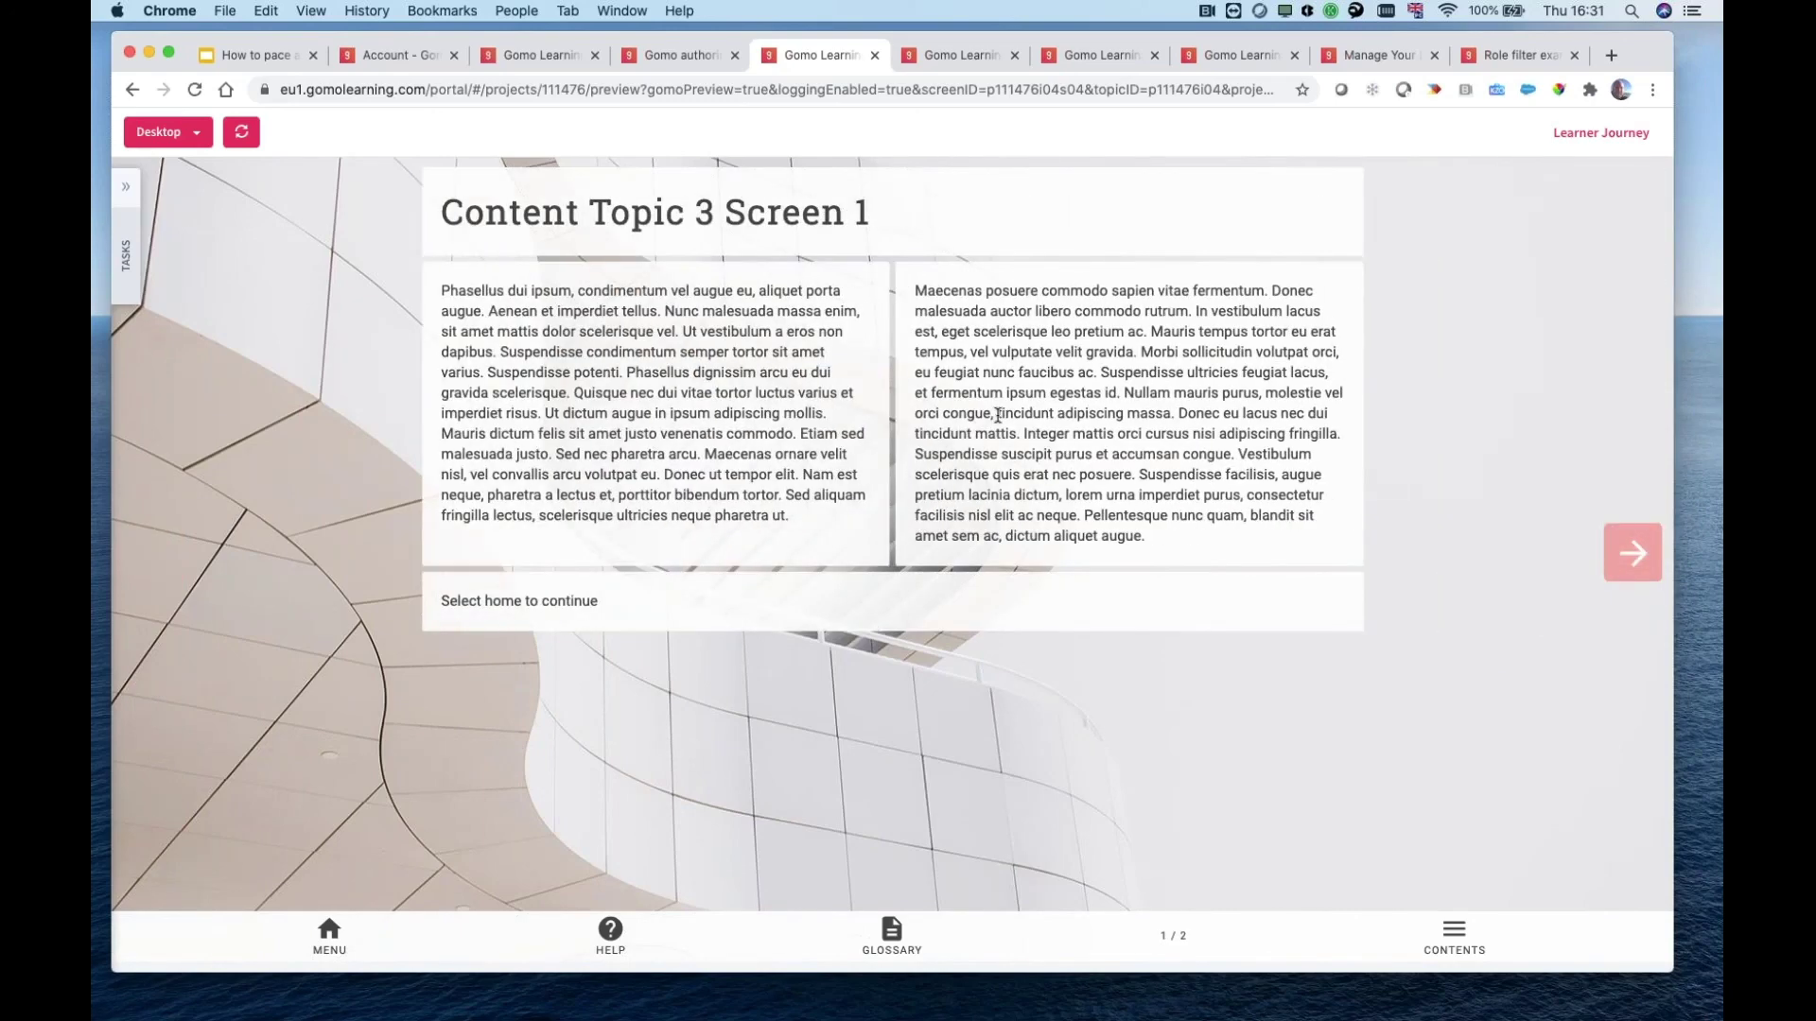